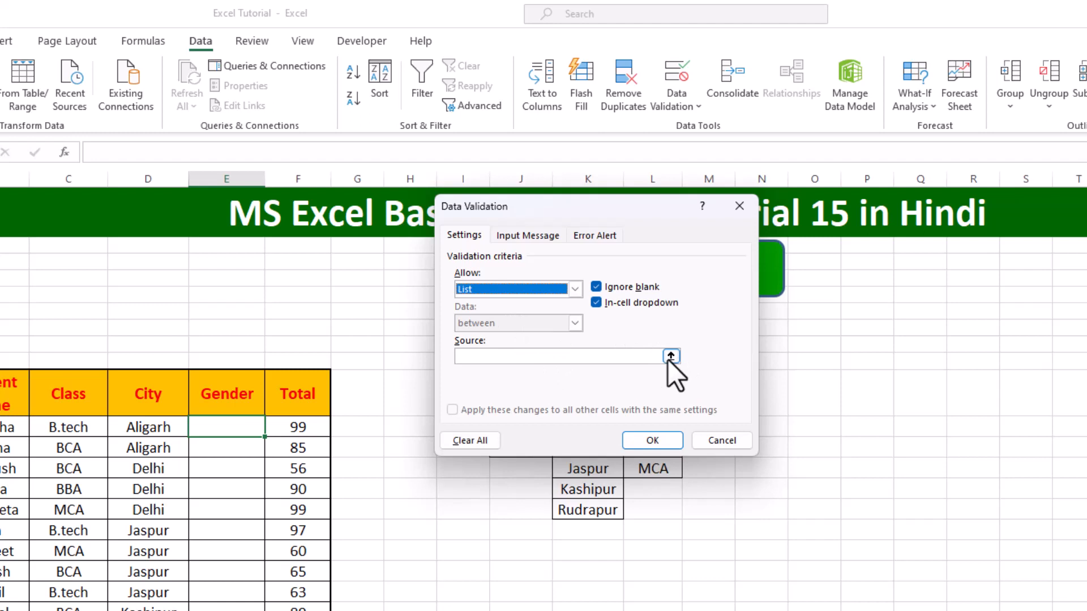
Use J13:J14 as the source of the list validation for Gender cell E13 and check its drop-down choices.
{"action": "left_click", "coordinate": [670, 356]}
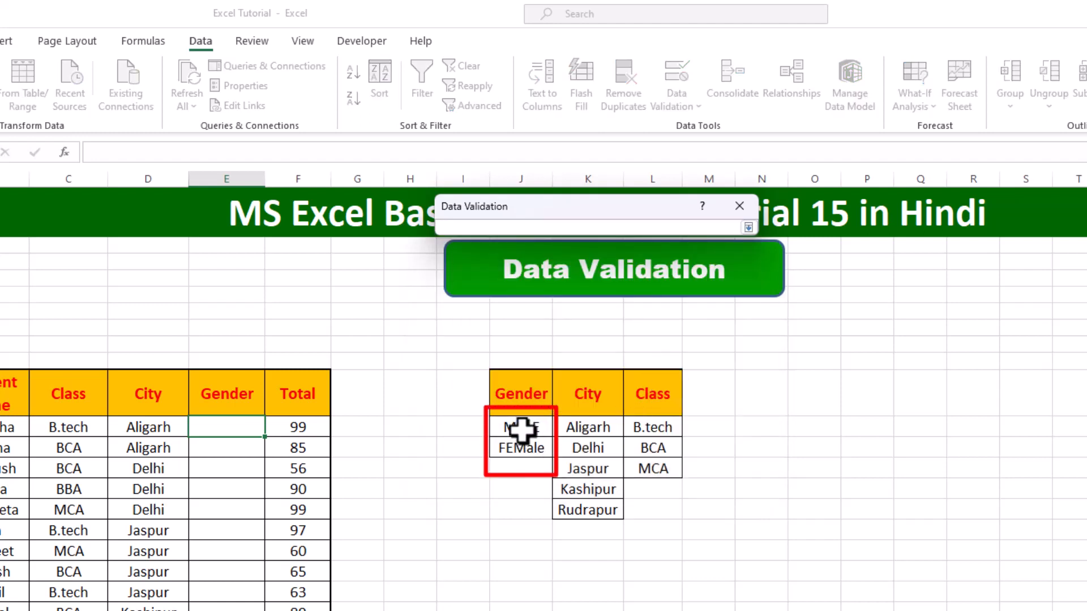
{"action": "left_click_drag", "start_coordinate": [526, 427], "coordinate": [526, 446]}
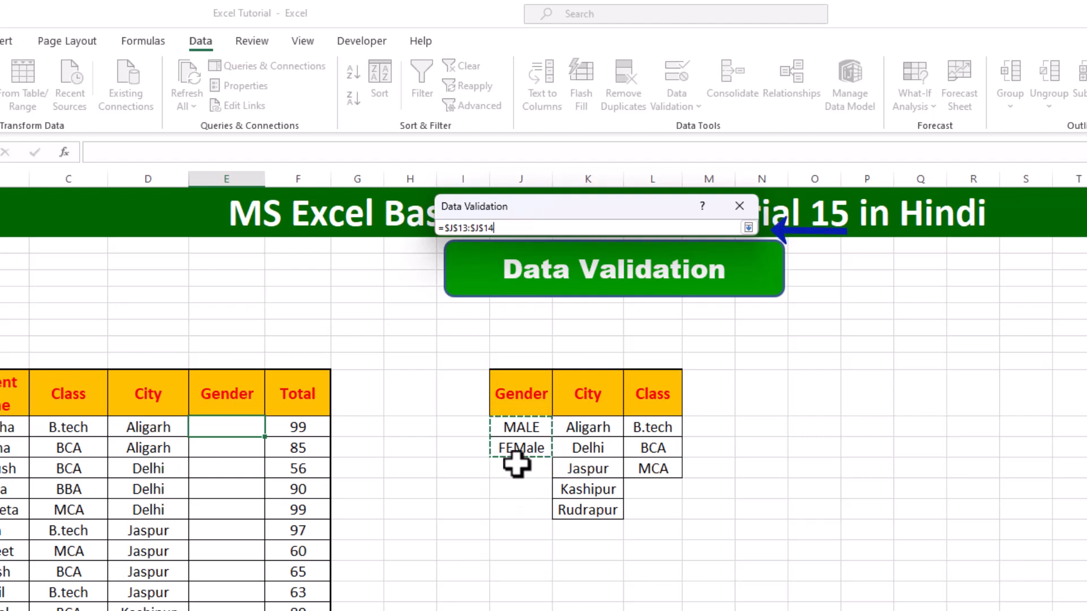
{"action": "left_click", "coordinate": [749, 229]}
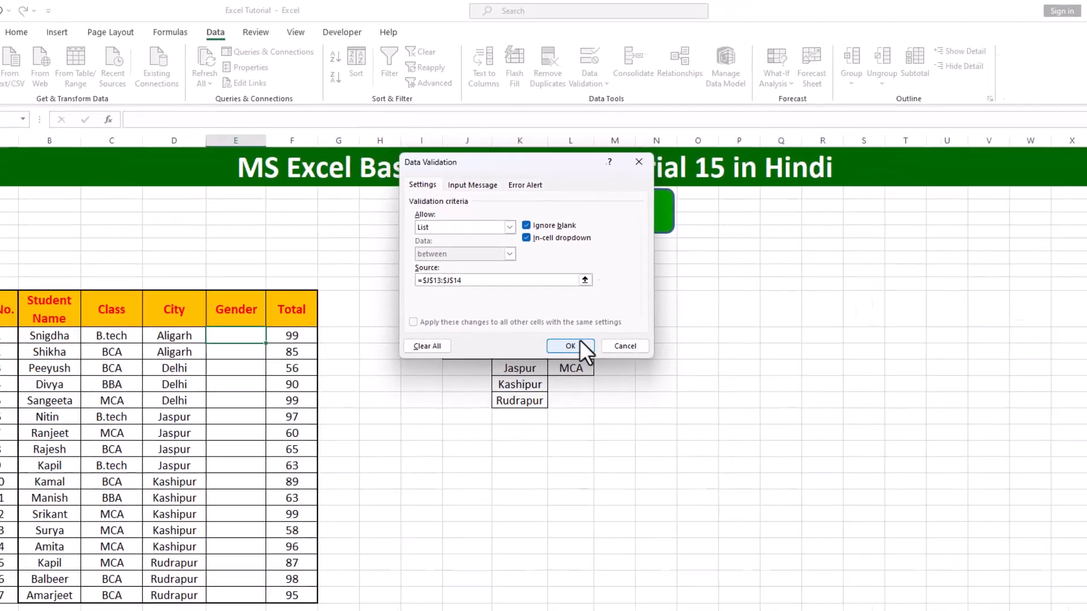
{"action": "left_click", "coordinate": [650, 438]}
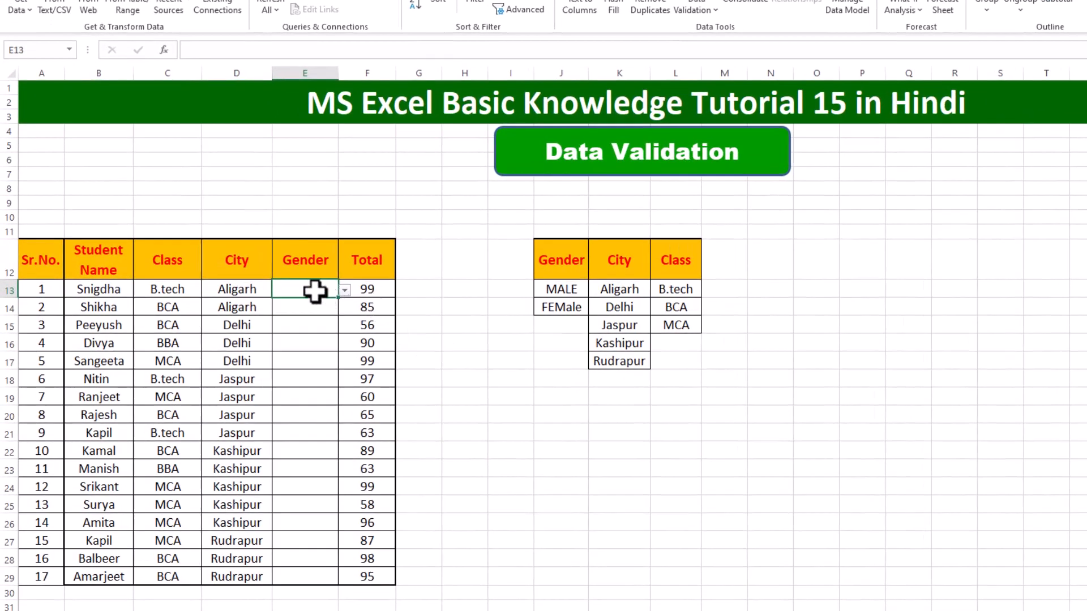
{"action": "left_click", "coordinate": [346, 291]}
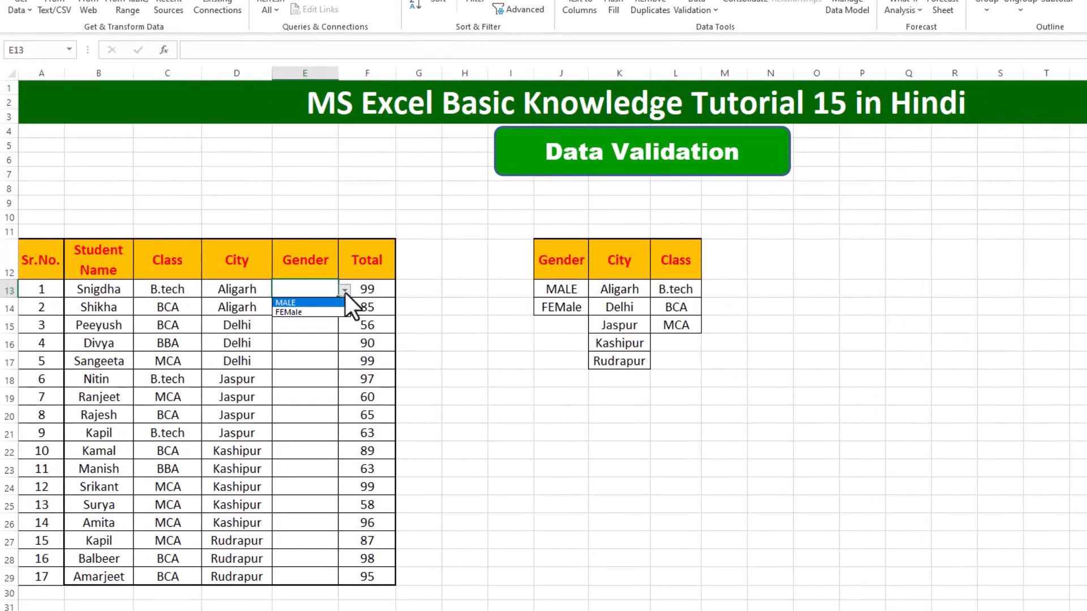
{"action": "left_click", "coordinate": [316, 287]}
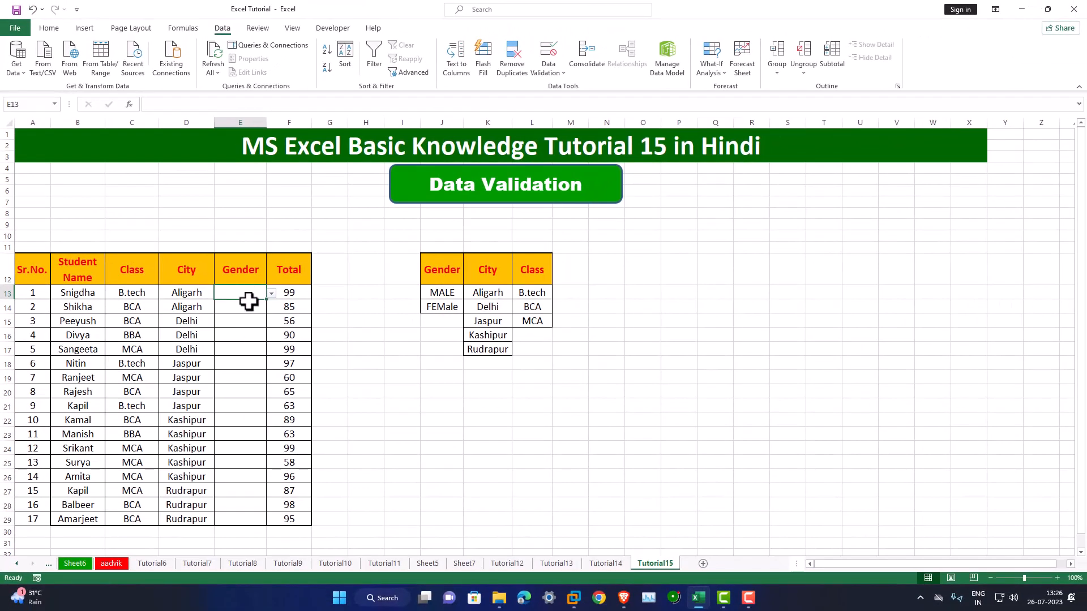
Paste only the validation of E13 into the remaining Gender cells E14:E29, and check several of them for the drop-down.
{"action": "key", "text": "ctrl+c"}
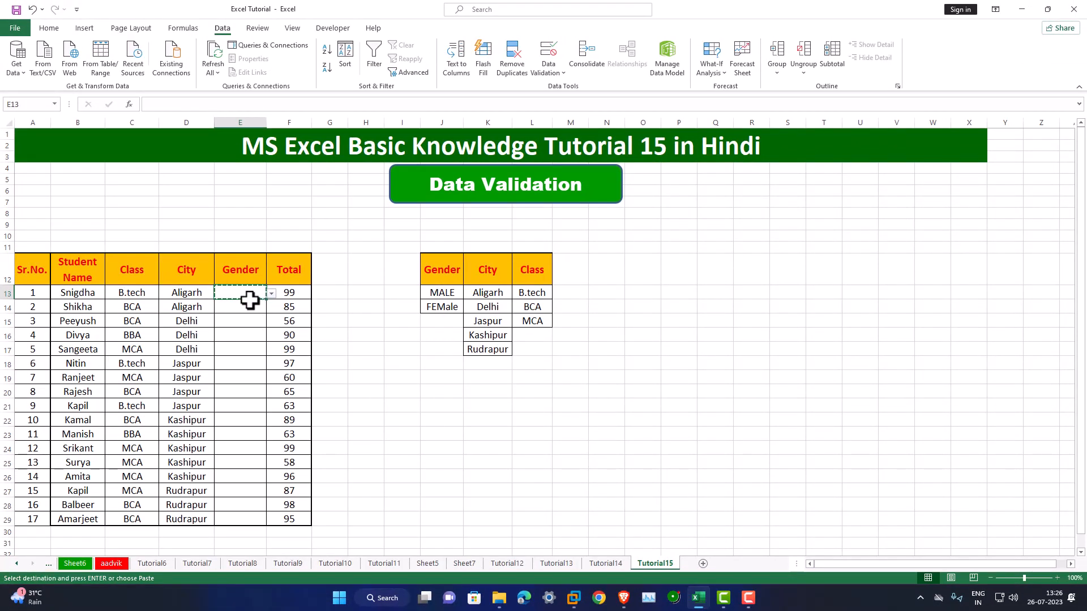
{"action": "left_click_drag", "start_coordinate": [252, 308], "coordinate": [247, 520]}
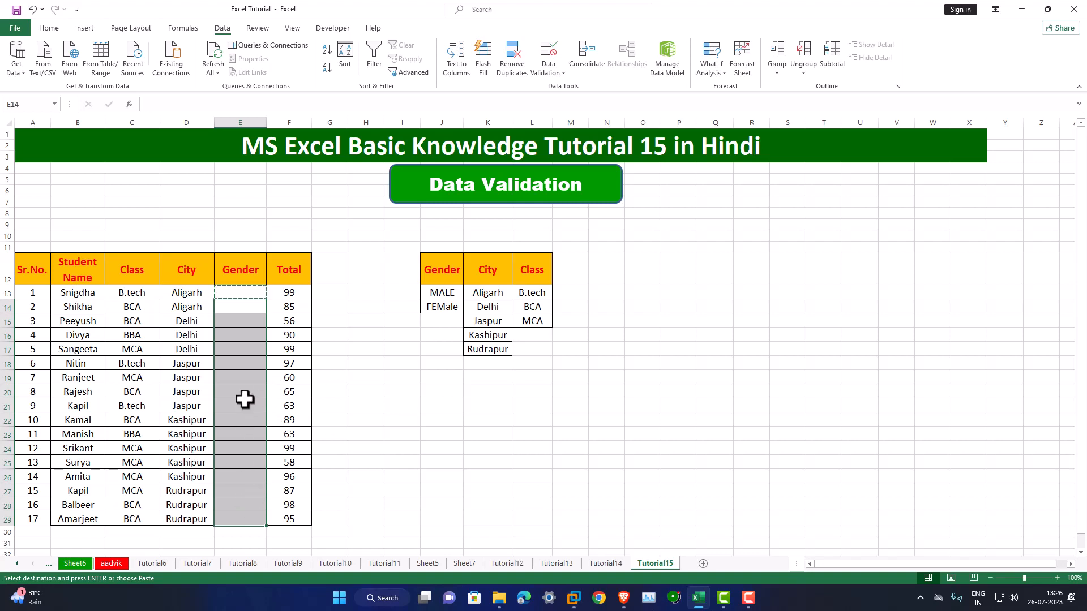
{"action": "right_click", "coordinate": [244, 320]}
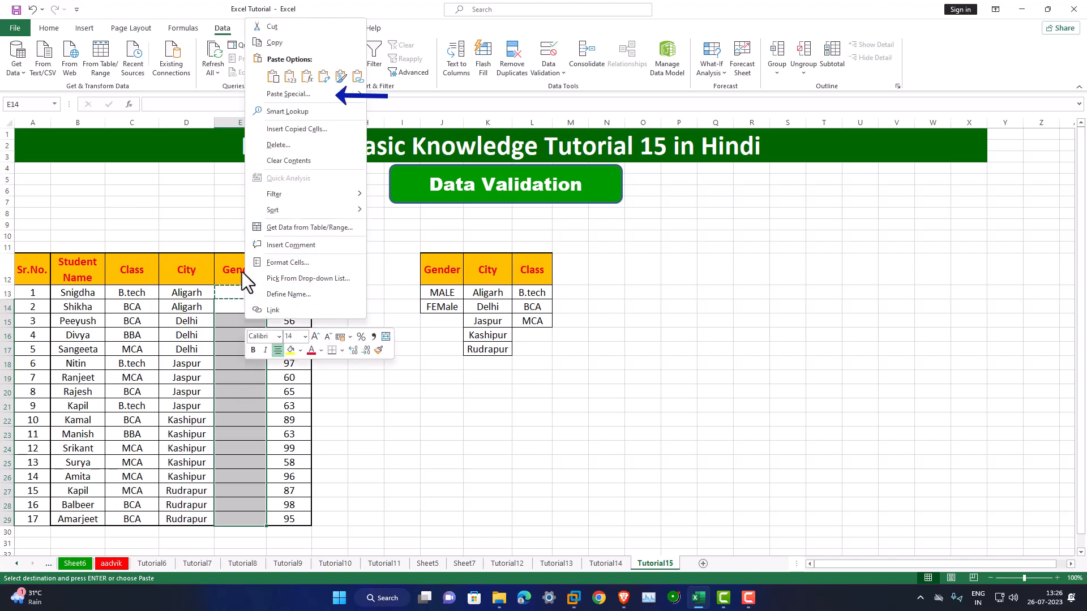
{"action": "left_click", "coordinate": [289, 94]}
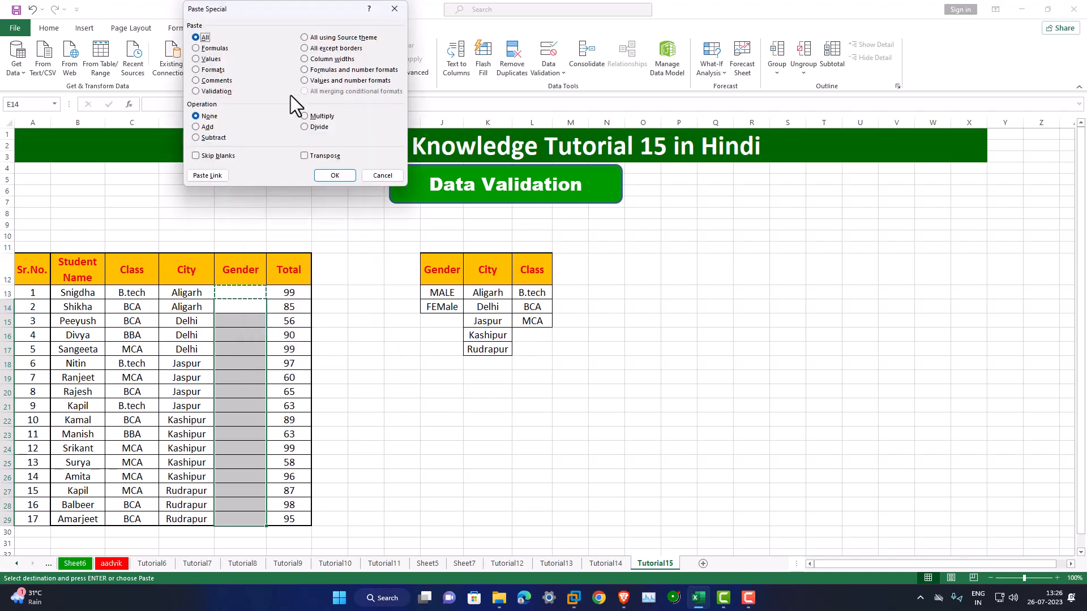
{"action": "left_click", "coordinate": [196, 92]}
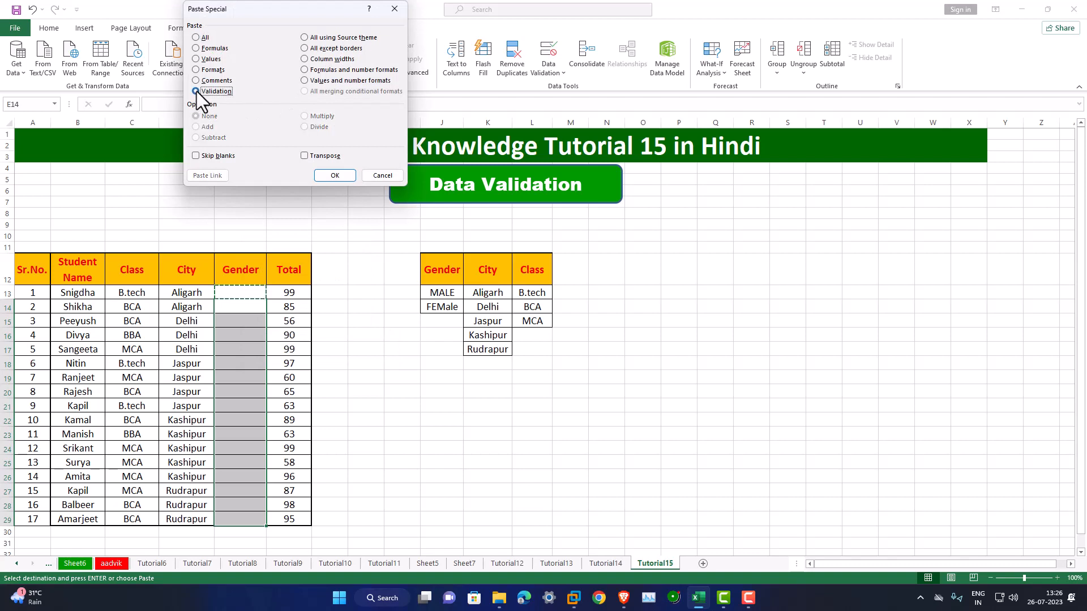
{"action": "left_click", "coordinate": [335, 176]}
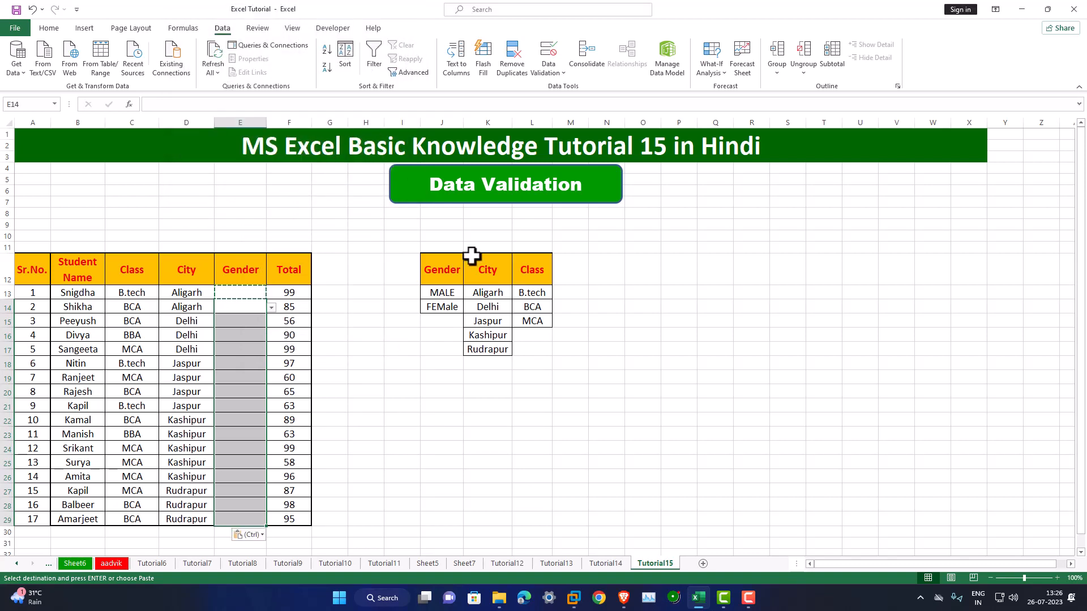
{"action": "left_click", "coordinate": [255, 325]}
{"action": "left_click", "coordinate": [244, 350]}
{"action": "left_click", "coordinate": [241, 373]}
{"action": "left_click", "coordinate": [243, 403]}
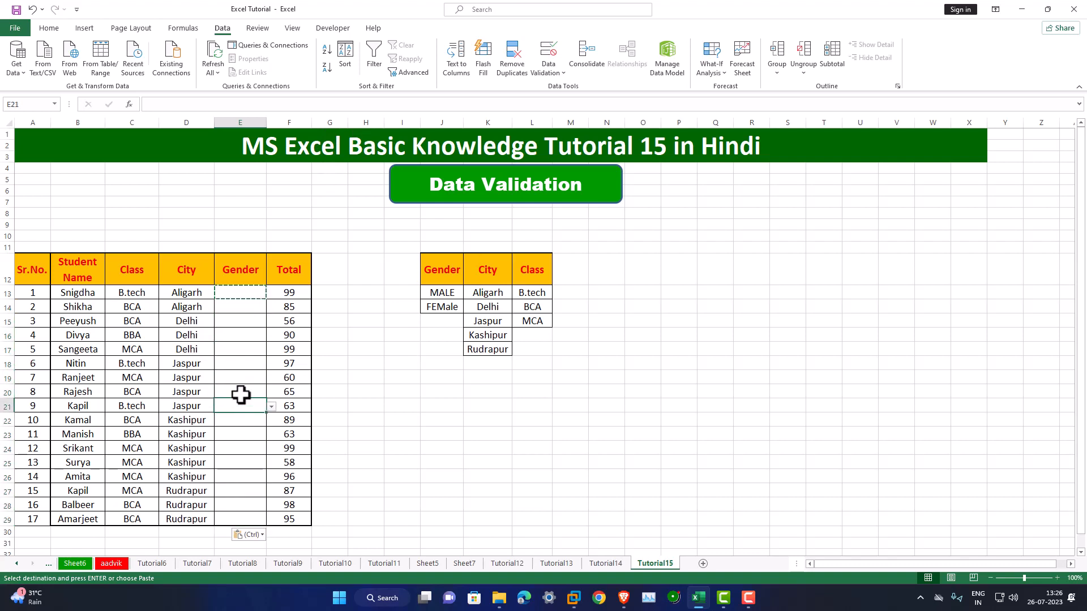
Choose FEMale in Gender cells E13 and E14 and MALE in E15 from their drop-down lists.
{"action": "left_click", "coordinate": [249, 295]}
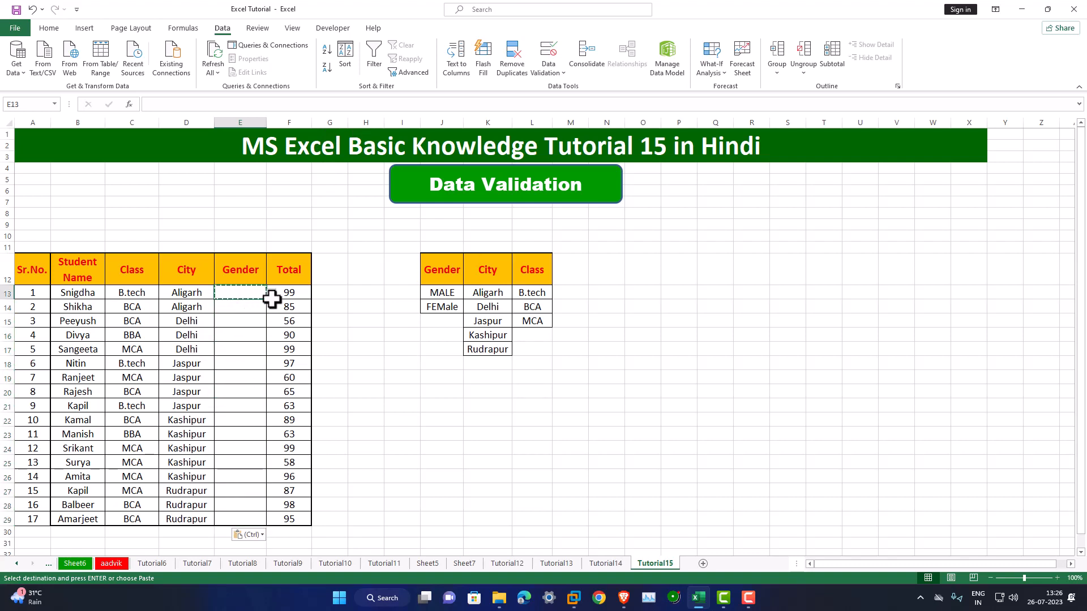
{"action": "left_click", "coordinate": [272, 294]}
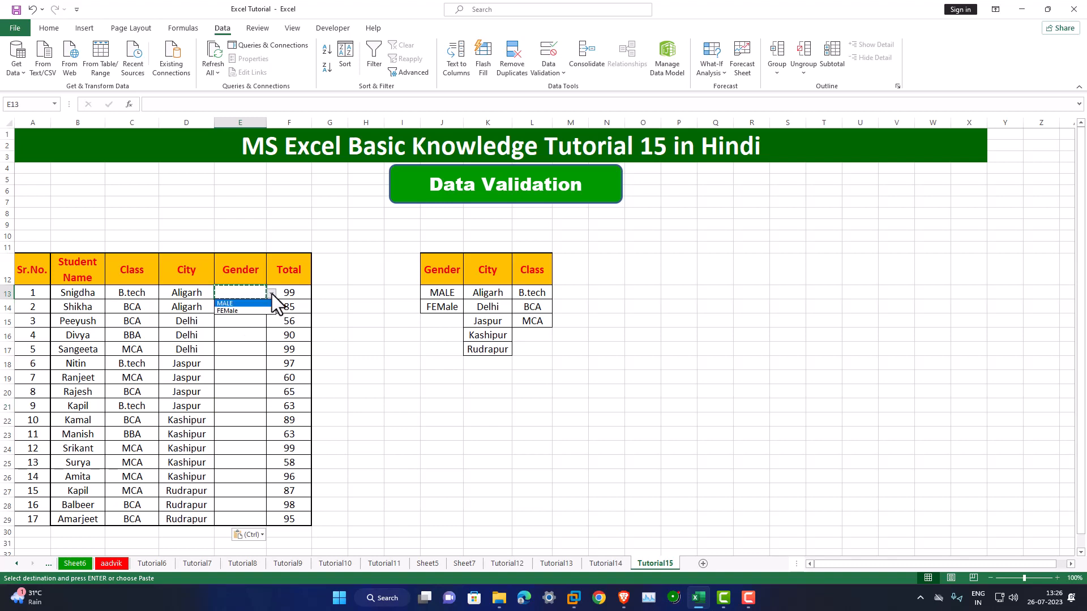
{"action": "left_click", "coordinate": [232, 311]}
{"action": "left_click", "coordinate": [240, 305]}
{"action": "left_click", "coordinate": [272, 307]}
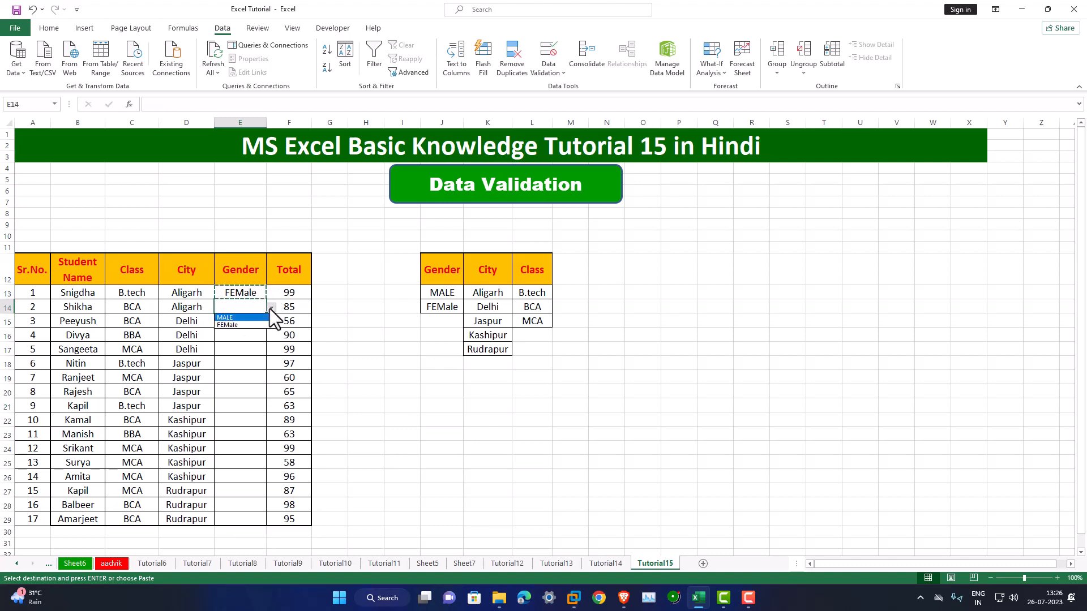
{"action": "left_click", "coordinate": [227, 326]}
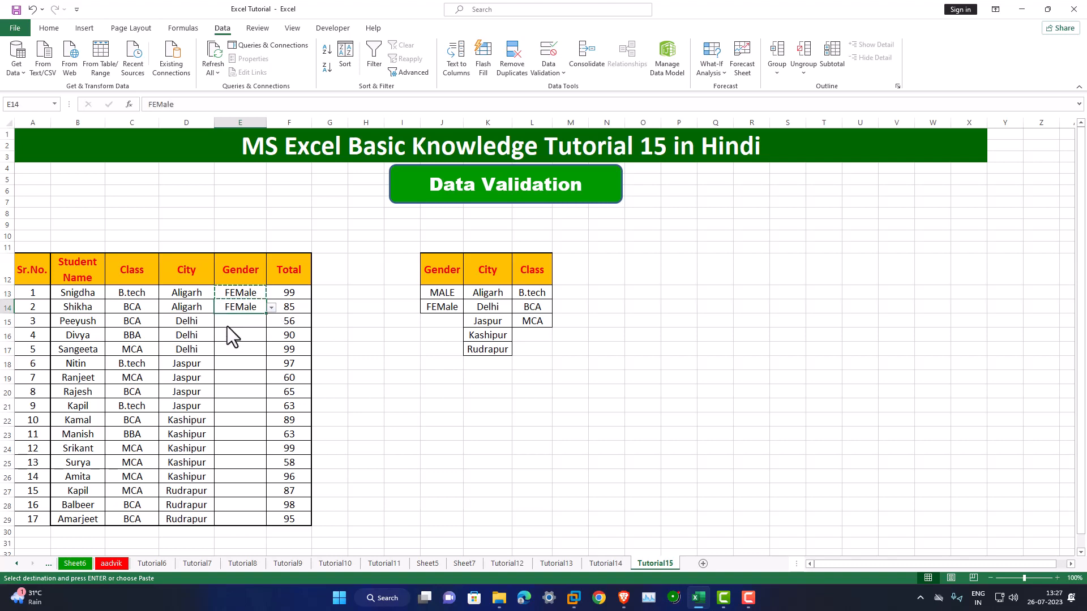
{"action": "left_click", "coordinate": [242, 321]}
{"action": "left_click", "coordinate": [272, 321]}
{"action": "left_click", "coordinate": [243, 332]}
Try to enter the unlisted value "faml" in Gender cell E16.
{"action": "left_click", "coordinate": [233, 338]}
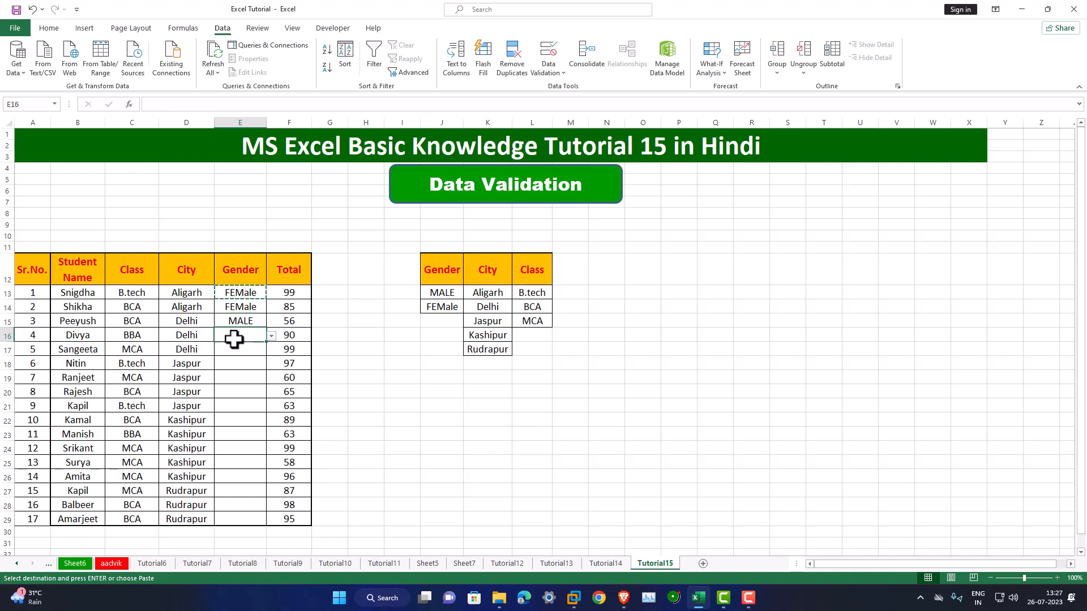
{"action": "type", "text": "faml"}
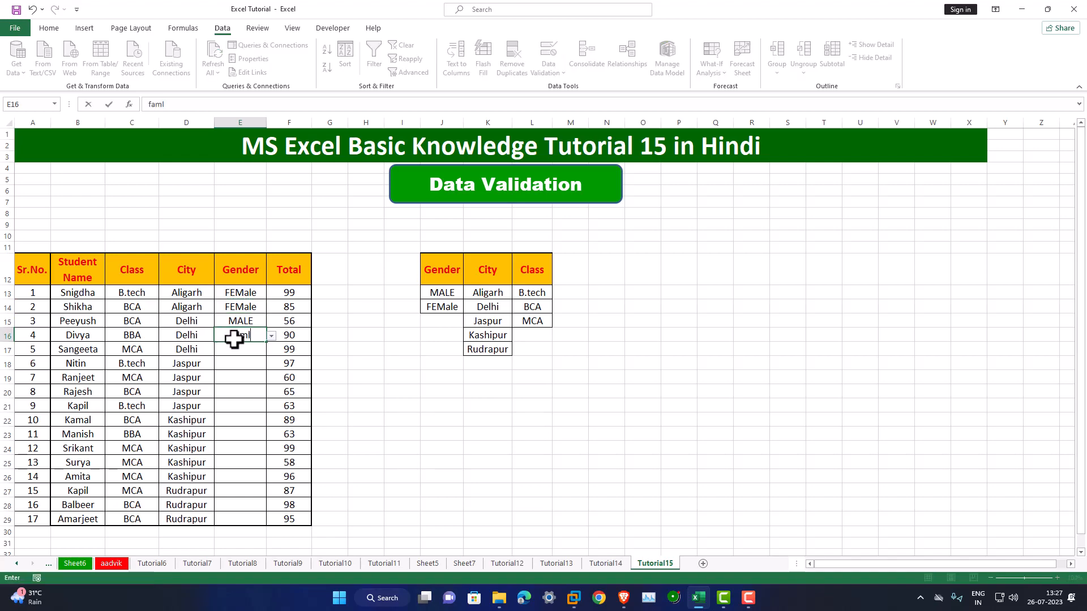
{"action": "key", "text": "Return"}
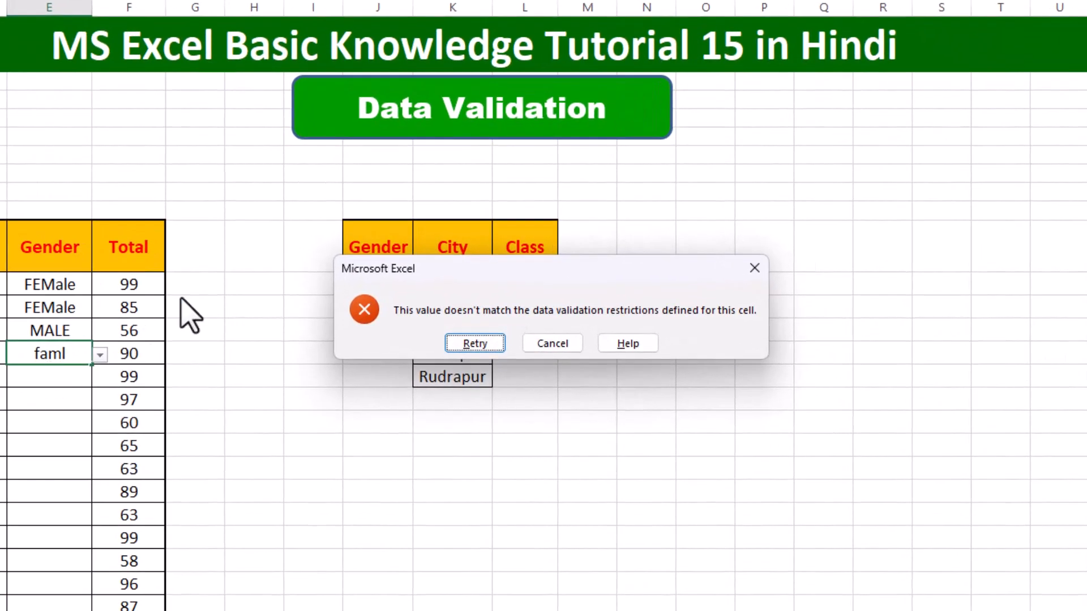
{"action": "left_click", "coordinate": [496, 347]}
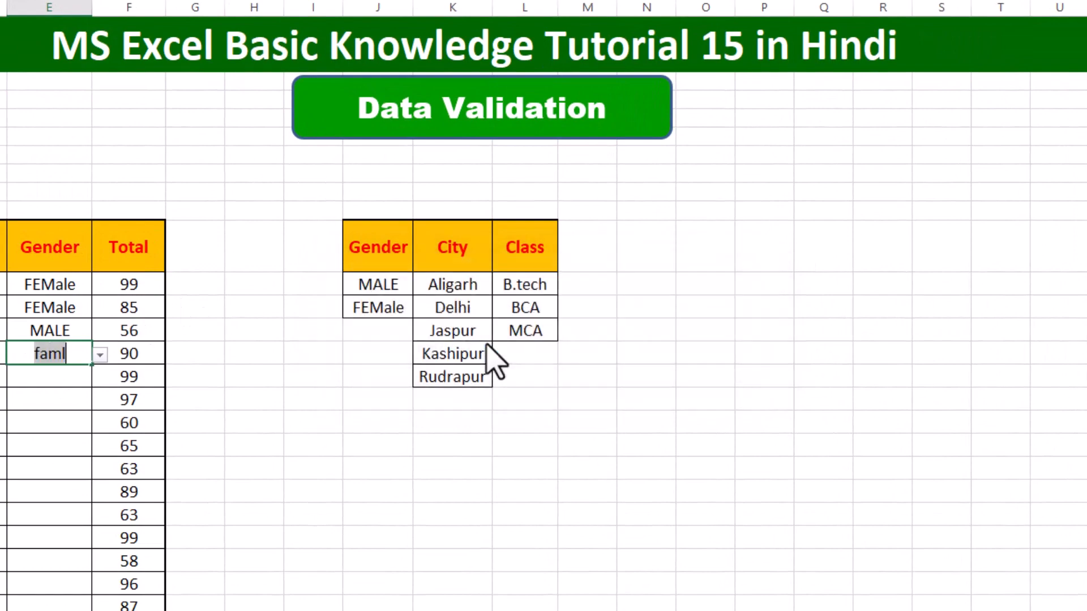
{"action": "key", "text": "Return"}
{"action": "left_click", "coordinate": [558, 334]}
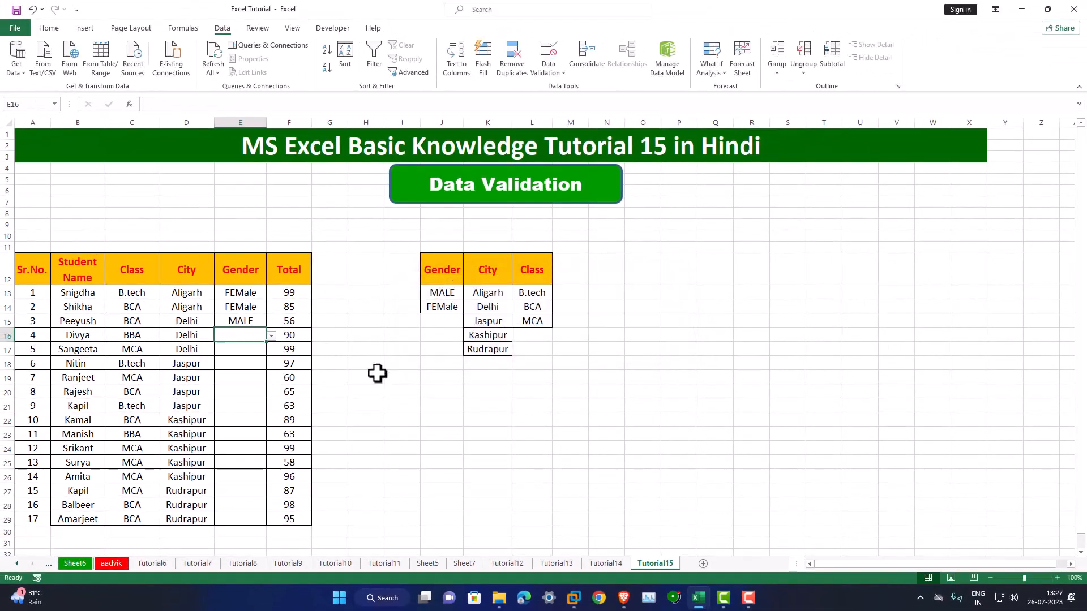
Choose FEMale in Gender cell E16 from its drop-down list.
{"action": "left_click", "coordinate": [271, 336]}
{"action": "left_click", "coordinate": [233, 352]}
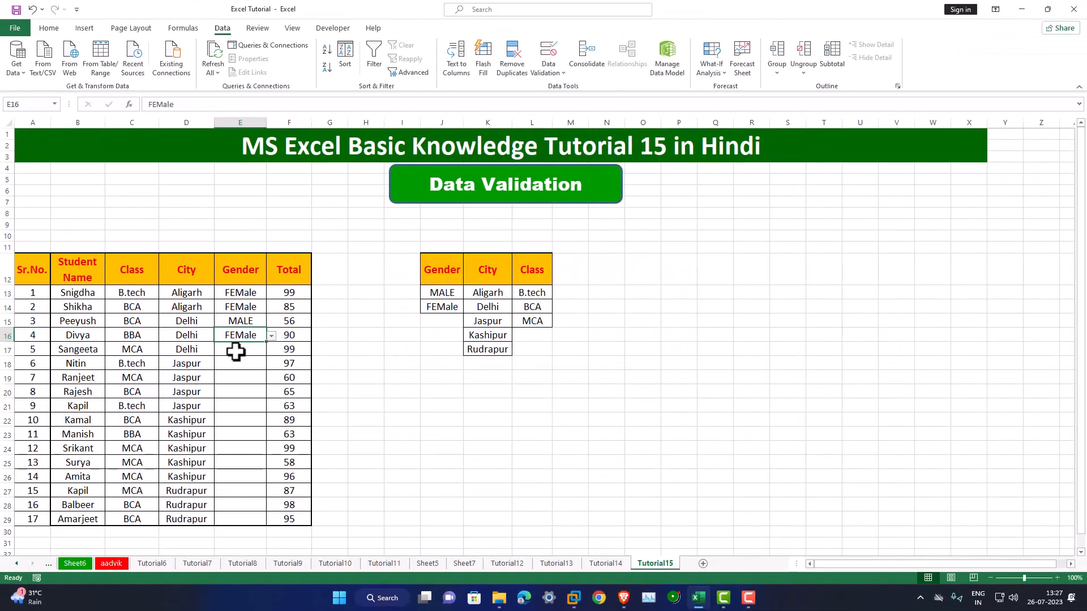
{"action": "left_click", "coordinate": [355, 391]}
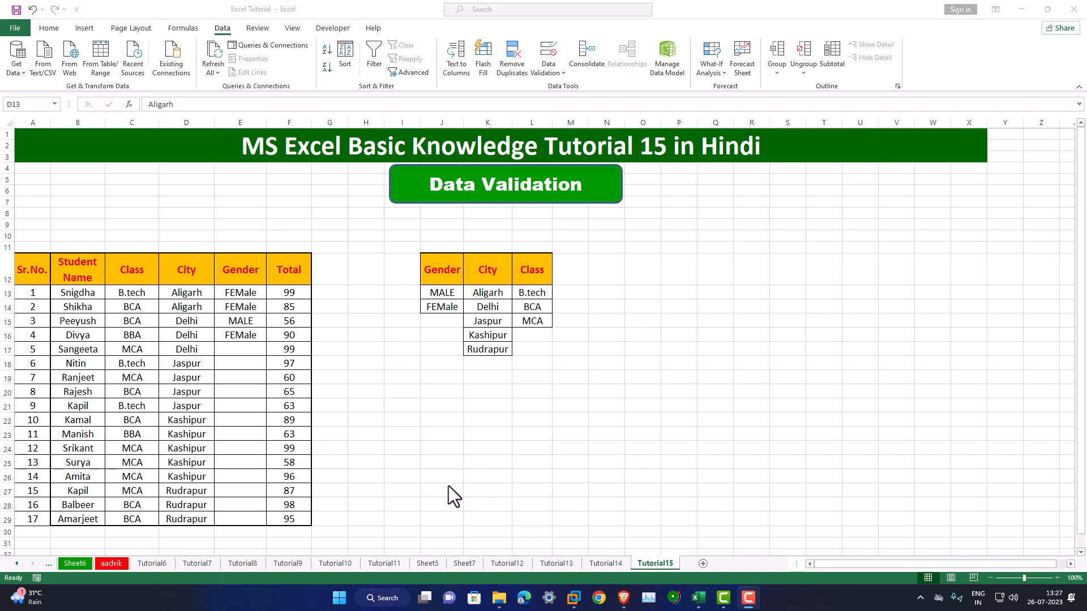
Clear all City entries in D13:D29 of the student table.
{"action": "left_click_drag", "start_coordinate": [186, 293], "coordinate": [185, 513]}
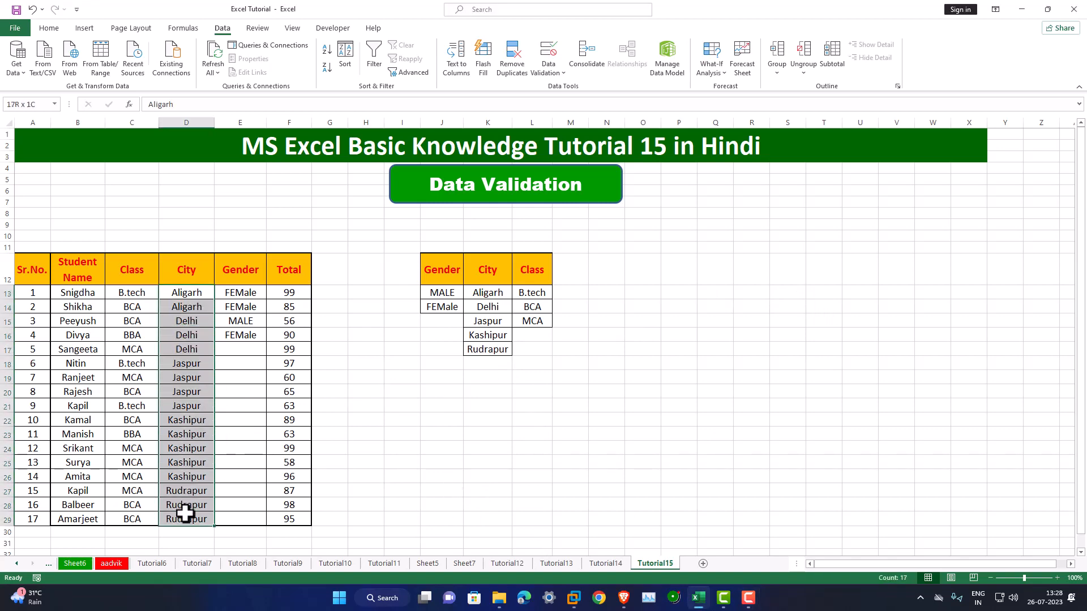
{"action": "key", "text": "Delete"}
Add a List data validation to City cell D13 with K13:K17 as its source.
{"action": "left_click", "coordinate": [185, 293]}
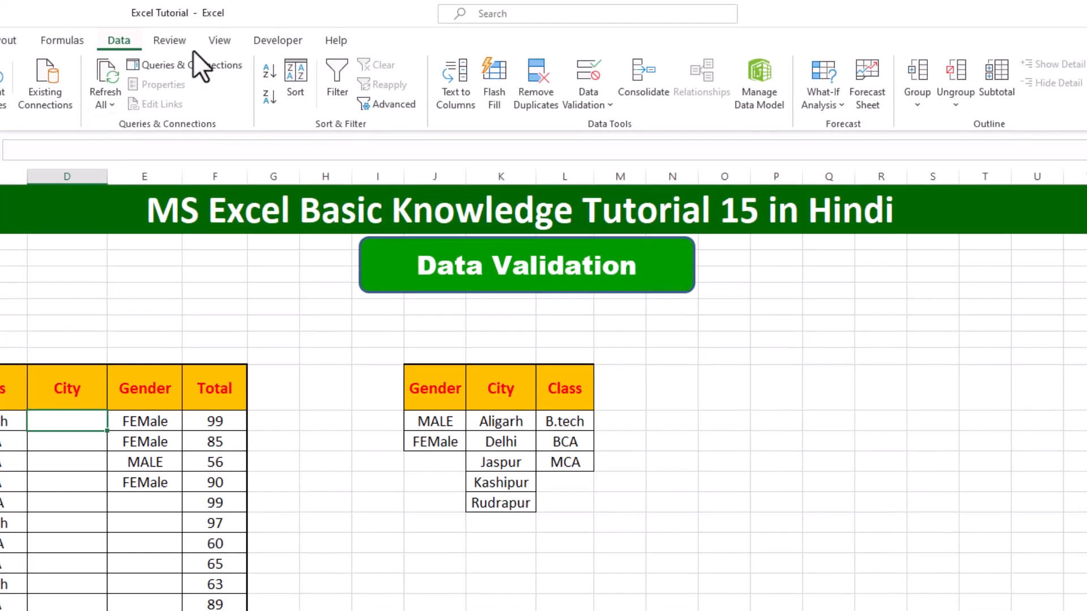
{"action": "left_click", "coordinate": [606, 105]}
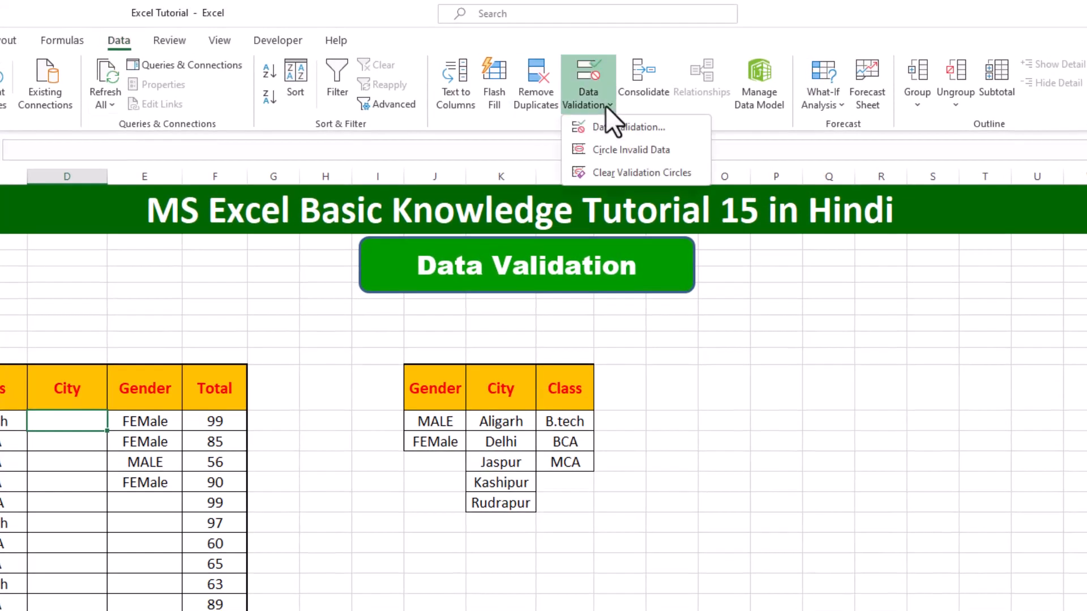
{"action": "left_click", "coordinate": [631, 128]}
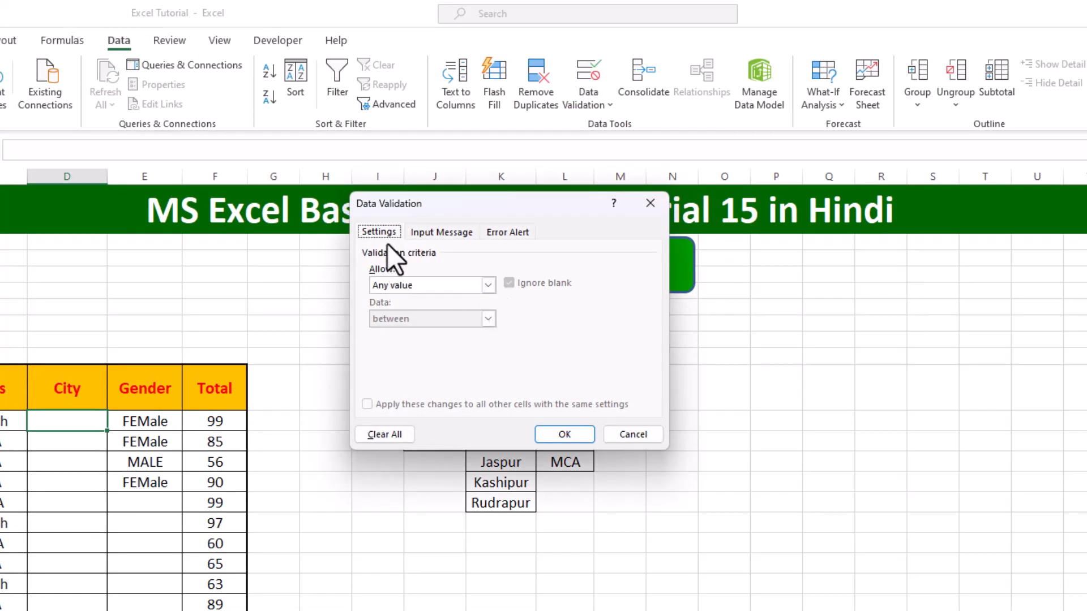
{"action": "left_click", "coordinate": [478, 286]}
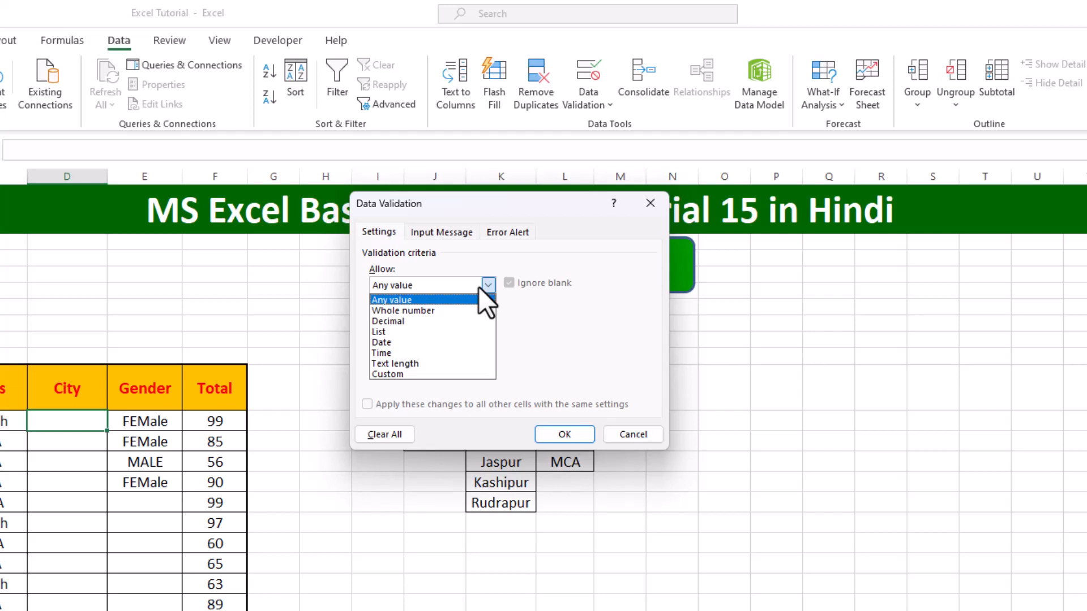
{"action": "left_click", "coordinate": [384, 332]}
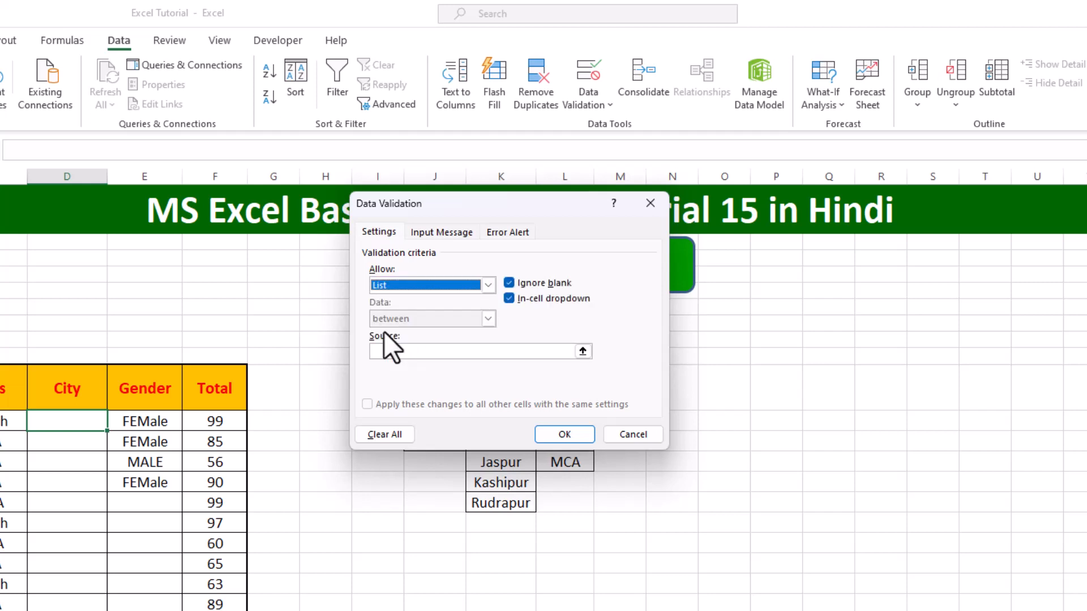
{"action": "left_click", "coordinate": [452, 351]}
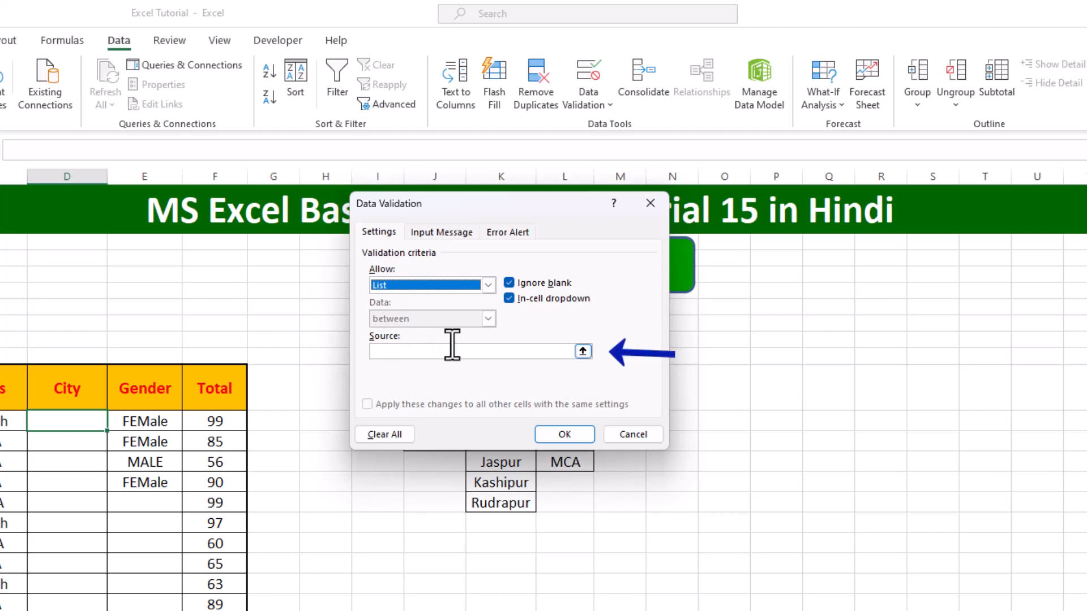
{"action": "left_click", "coordinate": [584, 352]}
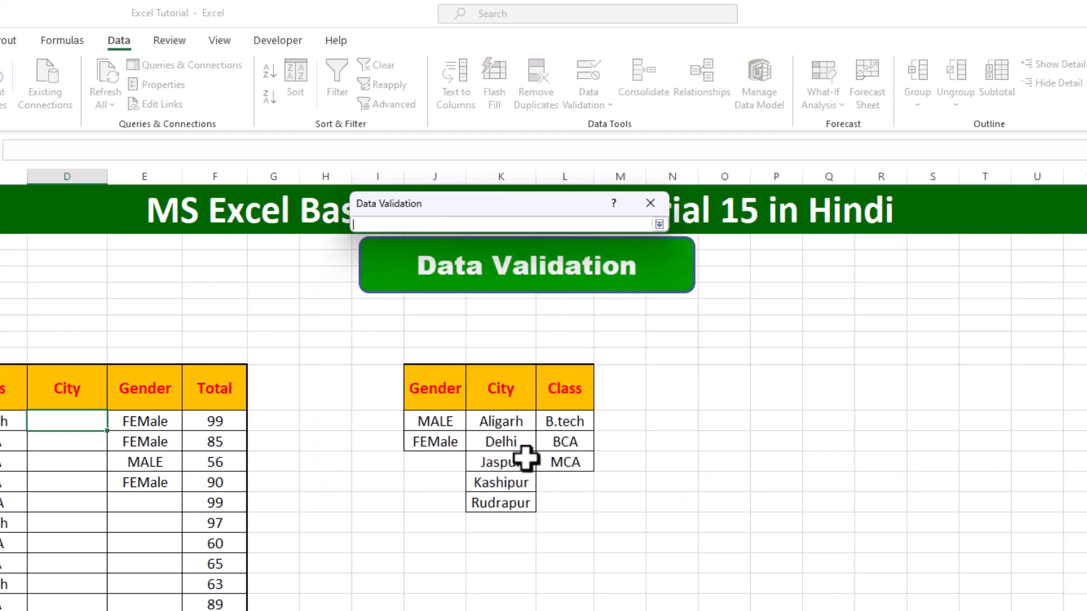
{"action": "left_click_drag", "start_coordinate": [515, 424], "coordinate": [515, 500]}
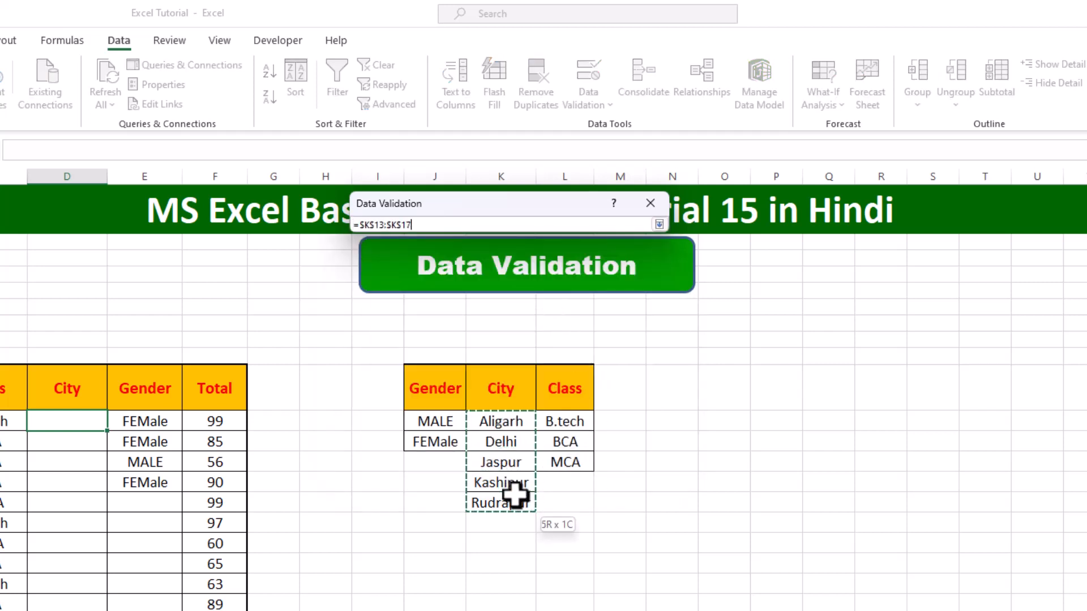
{"action": "left_click", "coordinate": [659, 225]}
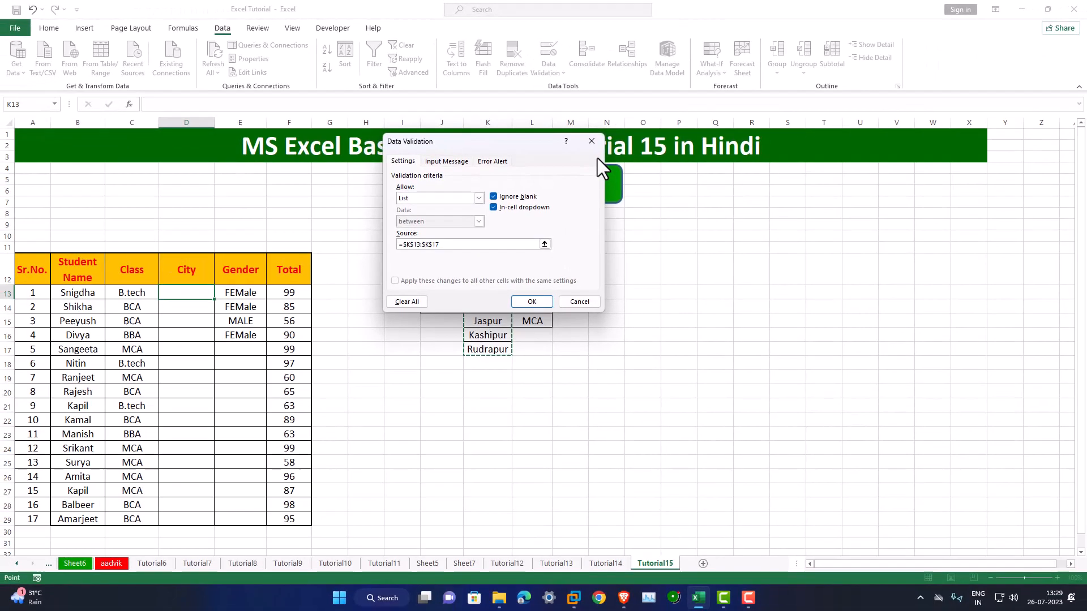
{"action": "left_click", "coordinate": [535, 302]}
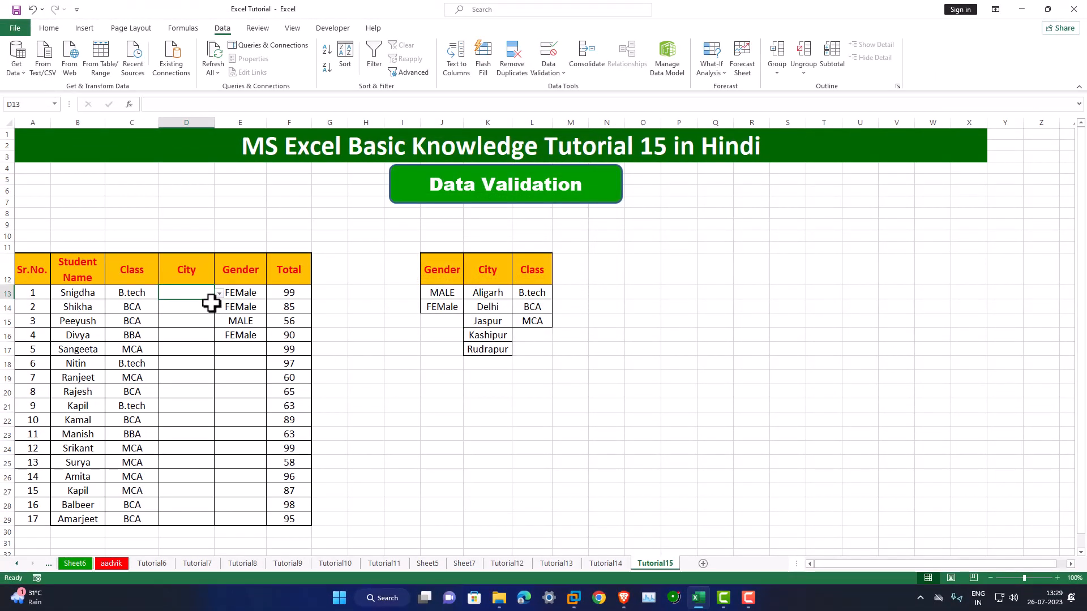
Copy City cell D13 and paste only its validation into D14:D29 of the student table.
{"action": "left_click", "coordinate": [219, 294]}
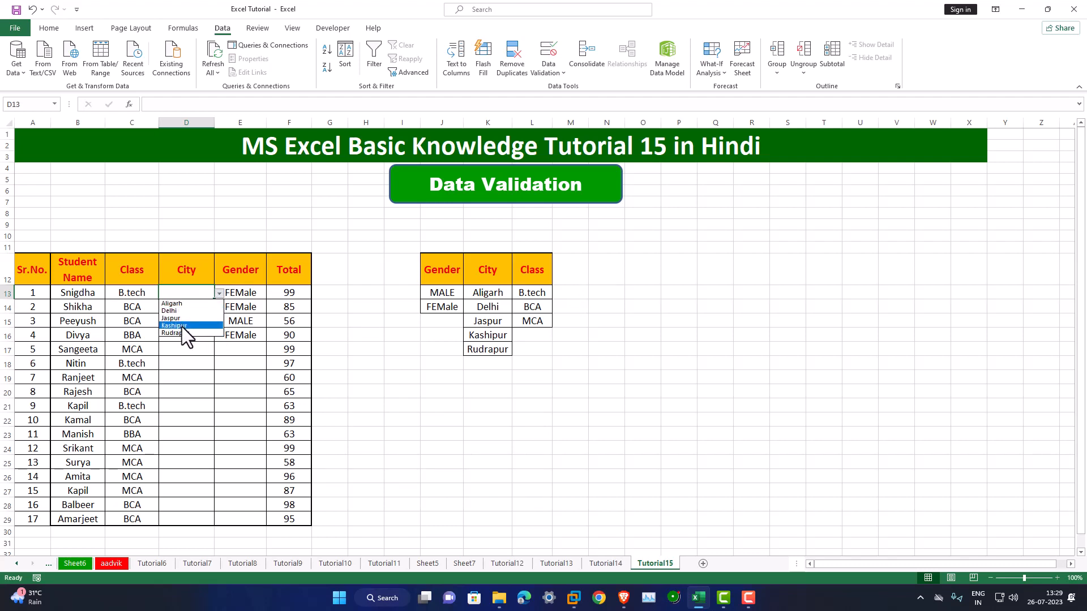
{"action": "left_click", "coordinate": [195, 350]}
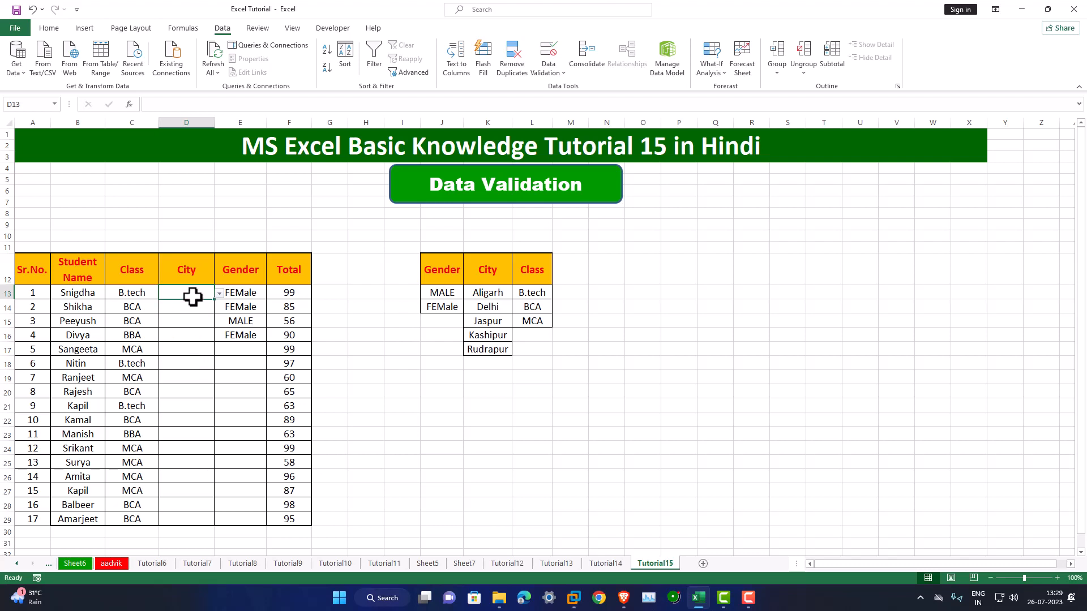
{"action": "key", "text": "ctrl+c"}
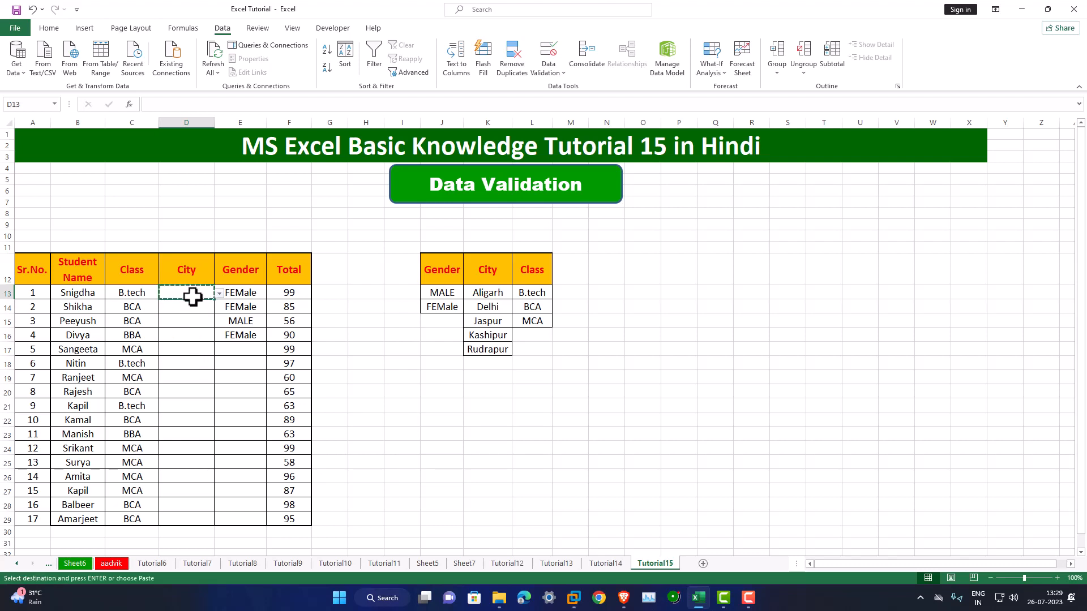
{"action": "left_click_drag", "start_coordinate": [192, 297], "coordinate": [195, 517]}
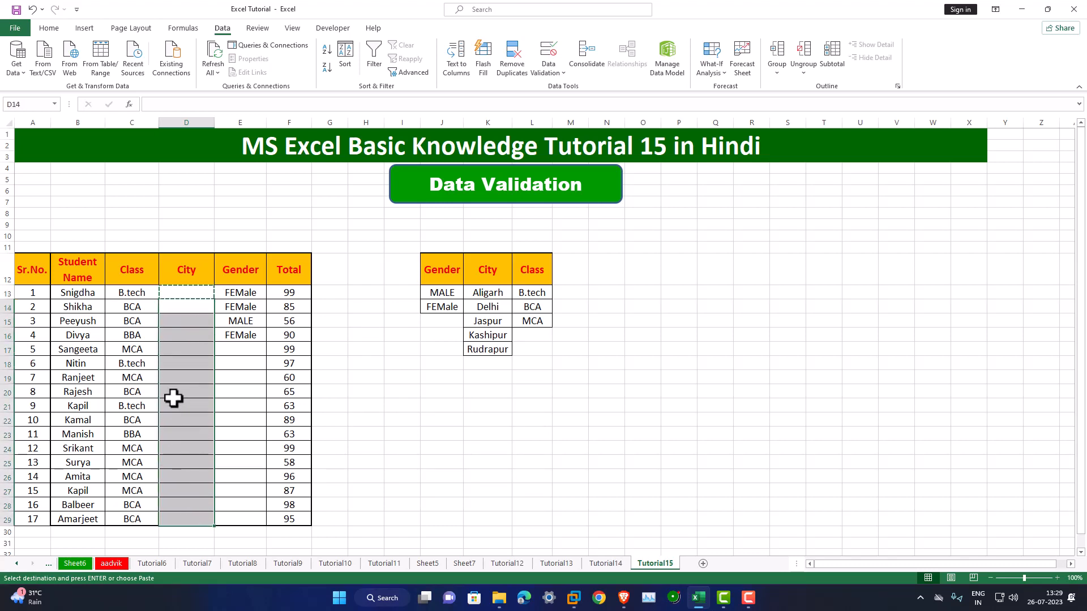
{"action": "right_click", "coordinate": [182, 377]}
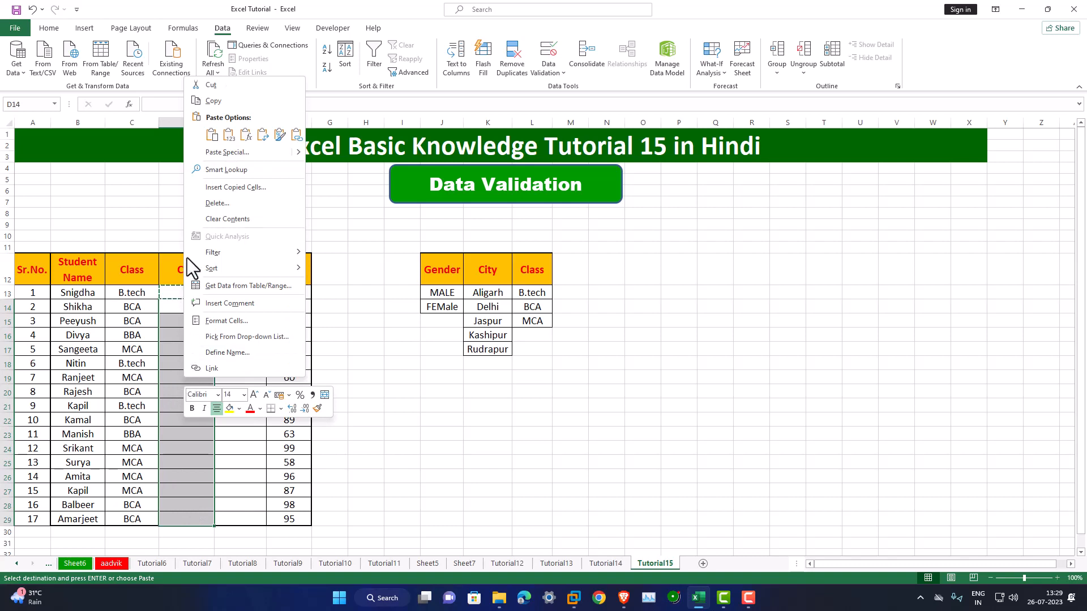
{"action": "left_click", "coordinate": [216, 153]}
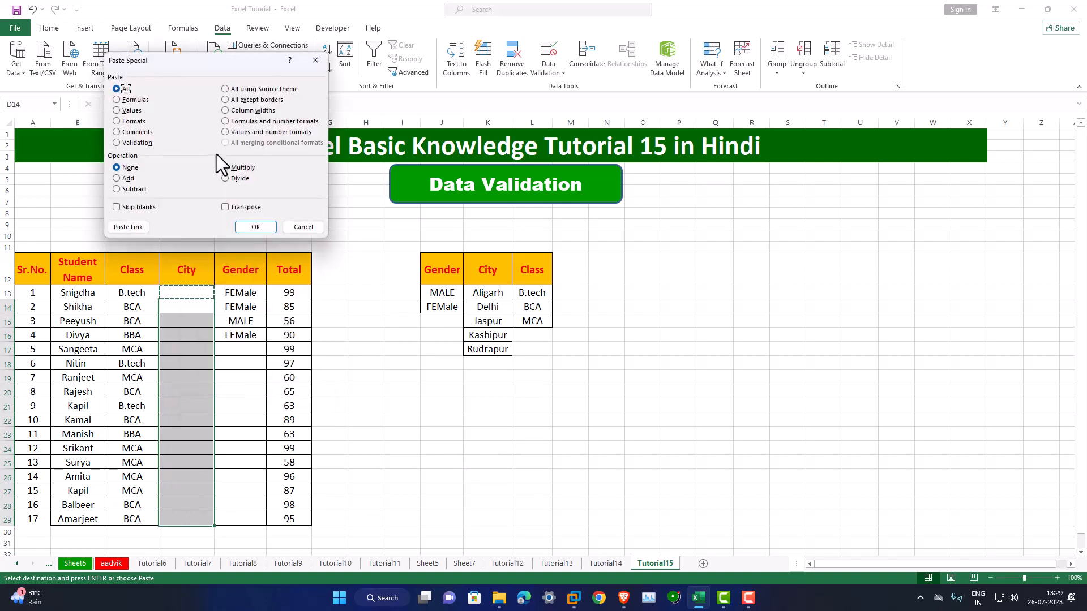
{"action": "left_click", "coordinate": [117, 142]}
{"action": "left_click", "coordinate": [260, 226]}
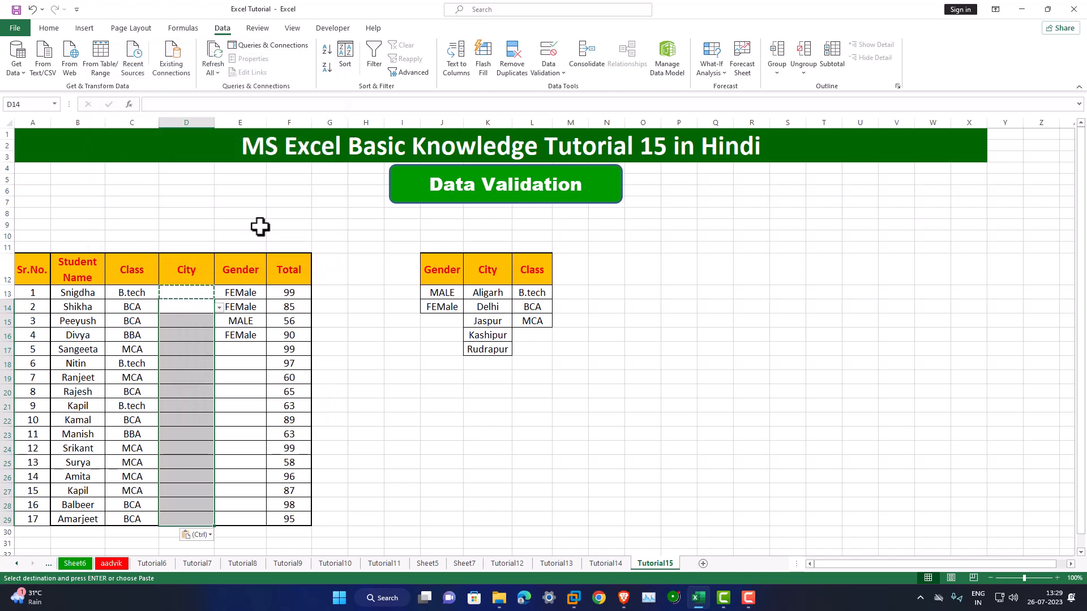
Choose Jaspur for City cells D13 and D14 and Kashipur for D15 from their drop-down lists.
{"action": "left_click", "coordinate": [202, 338]}
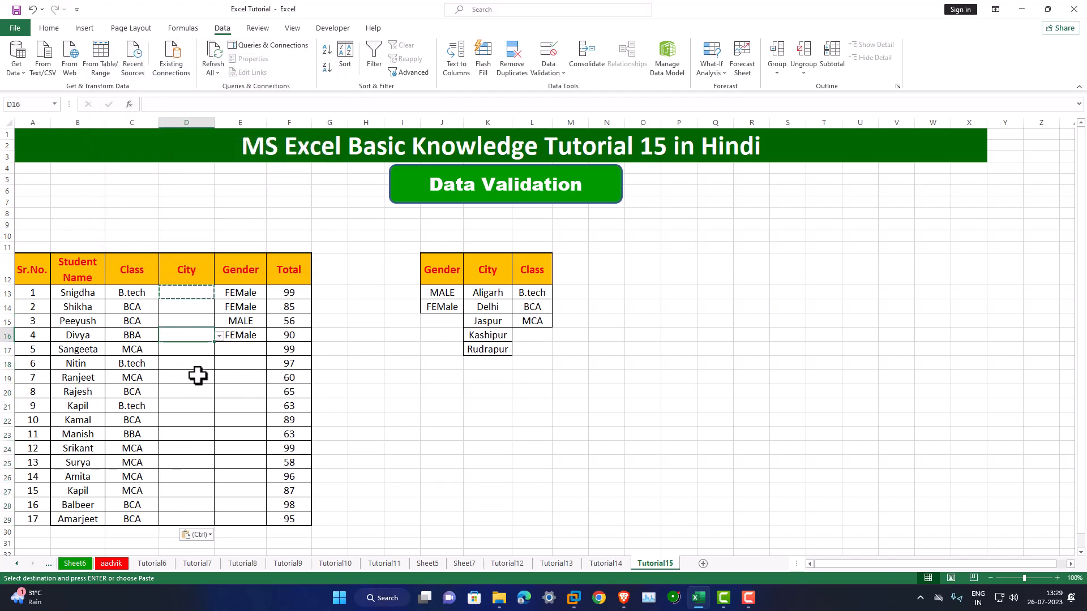
{"action": "left_click", "coordinate": [204, 293]}
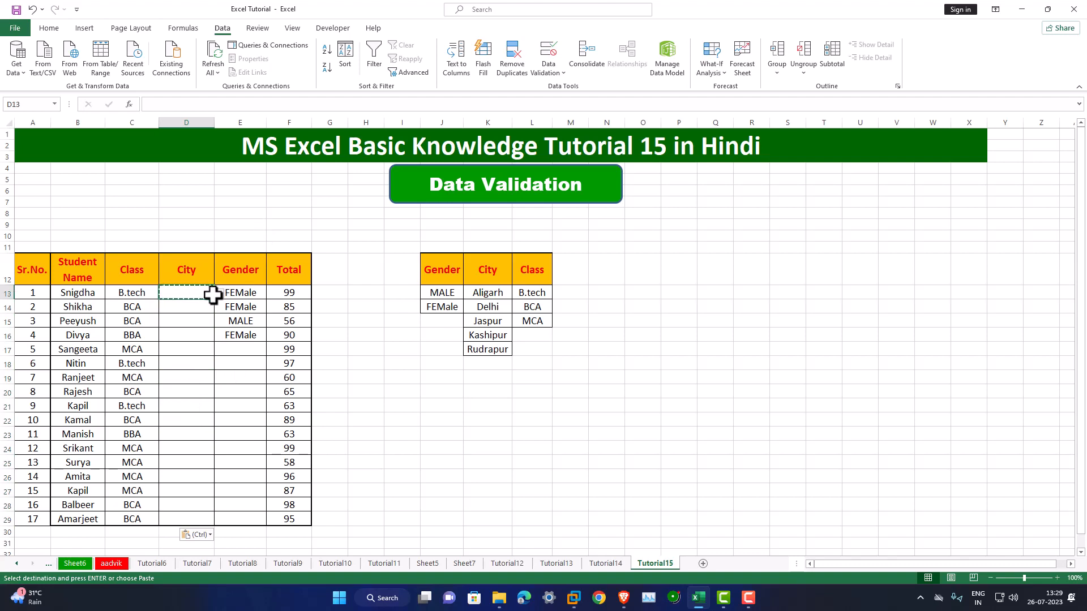
{"action": "left_click", "coordinate": [218, 294]}
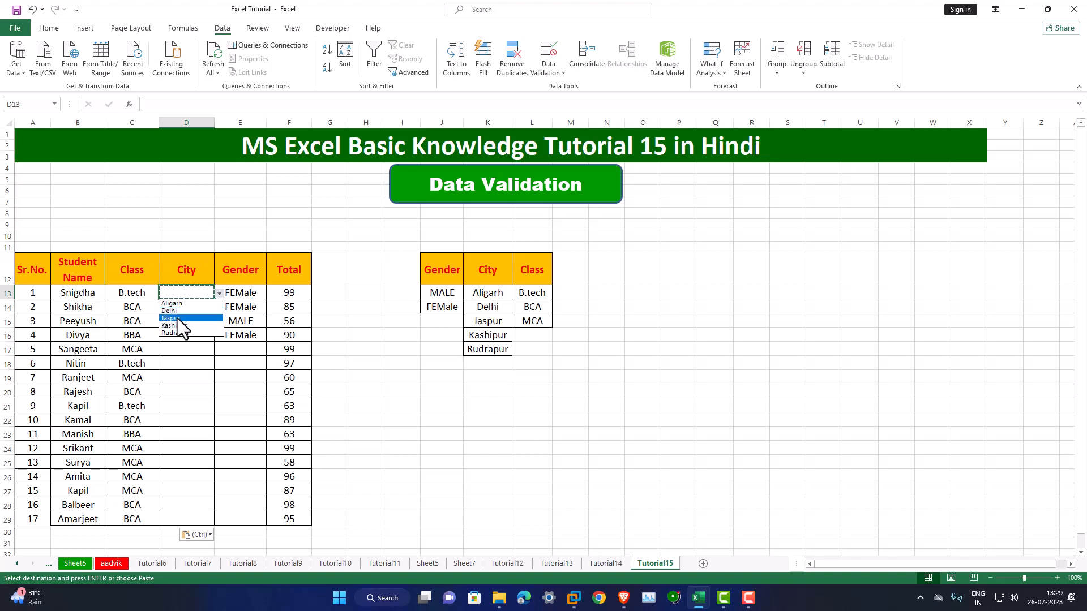
{"action": "left_click", "coordinate": [182, 318]}
{"action": "left_click", "coordinate": [200, 310]}
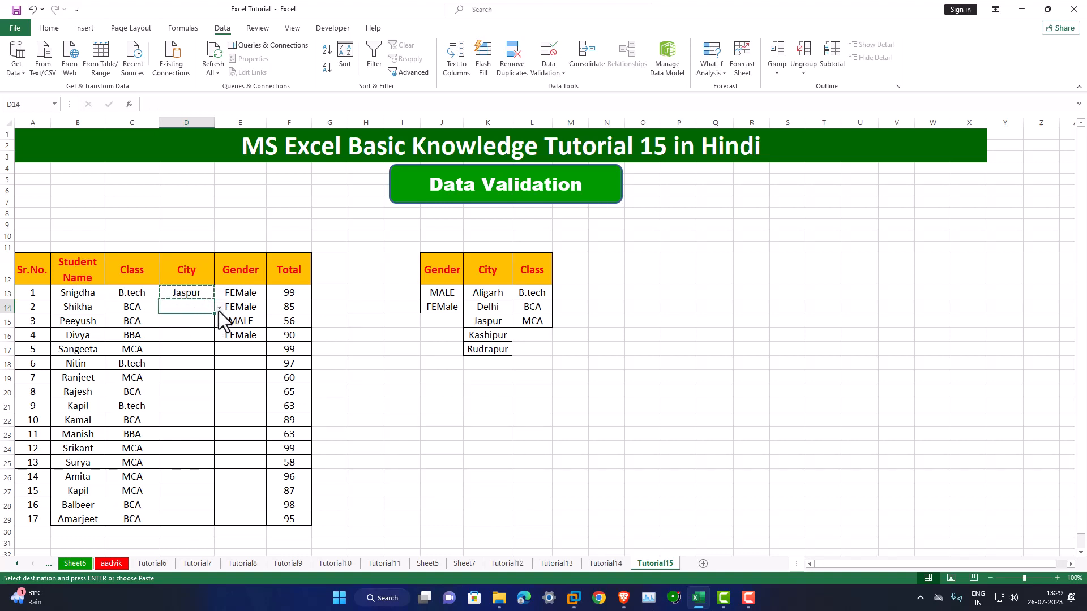
{"action": "left_click", "coordinate": [218, 307]}
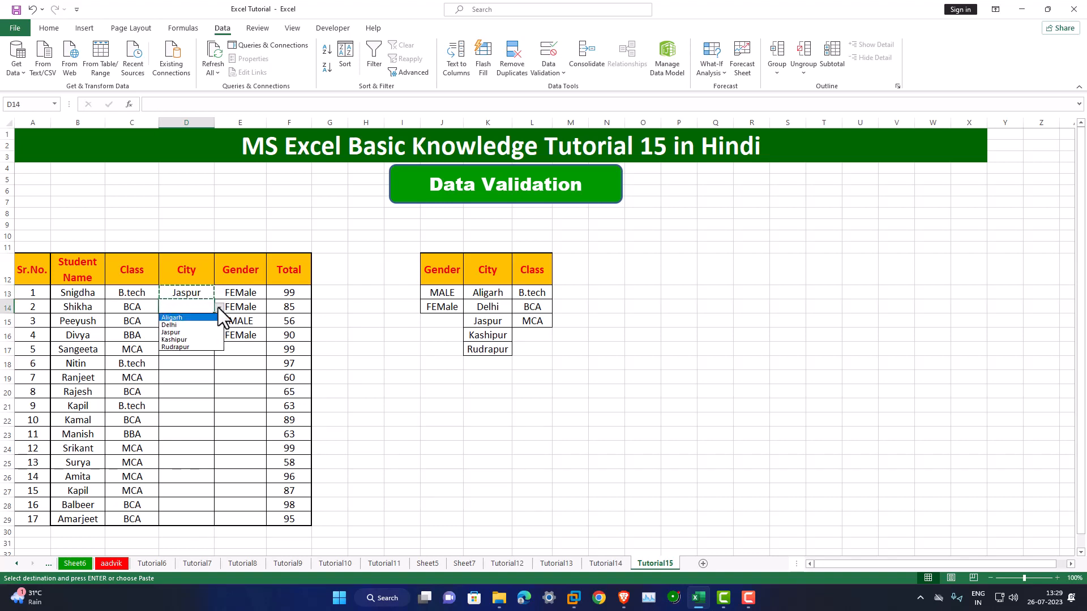
{"action": "left_click", "coordinate": [182, 332]}
{"action": "left_click", "coordinate": [187, 321]}
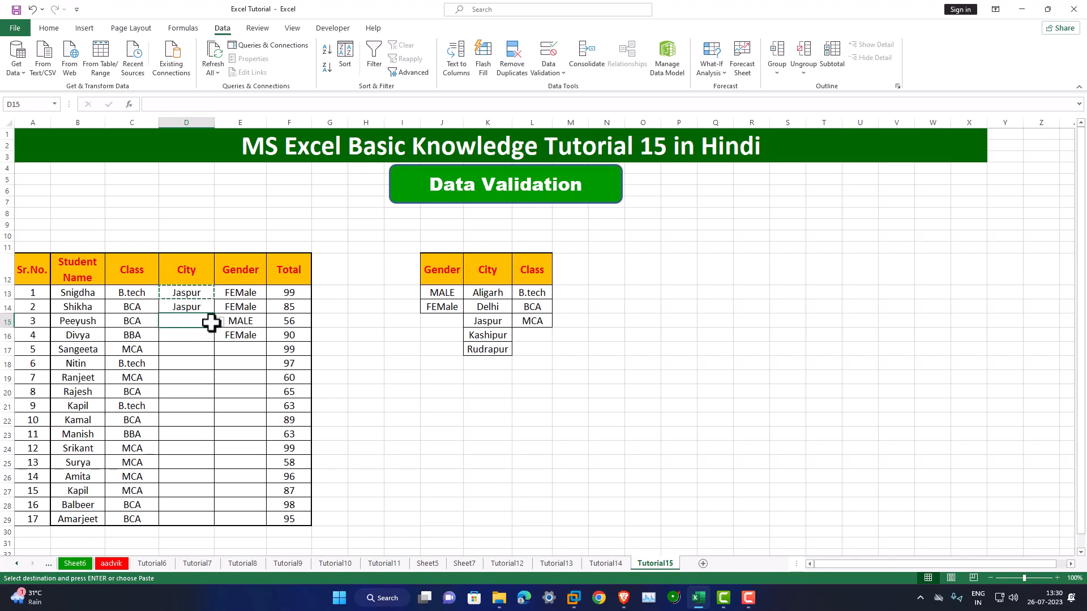
{"action": "left_click", "coordinate": [220, 322]}
{"action": "left_click", "coordinate": [185, 351]}
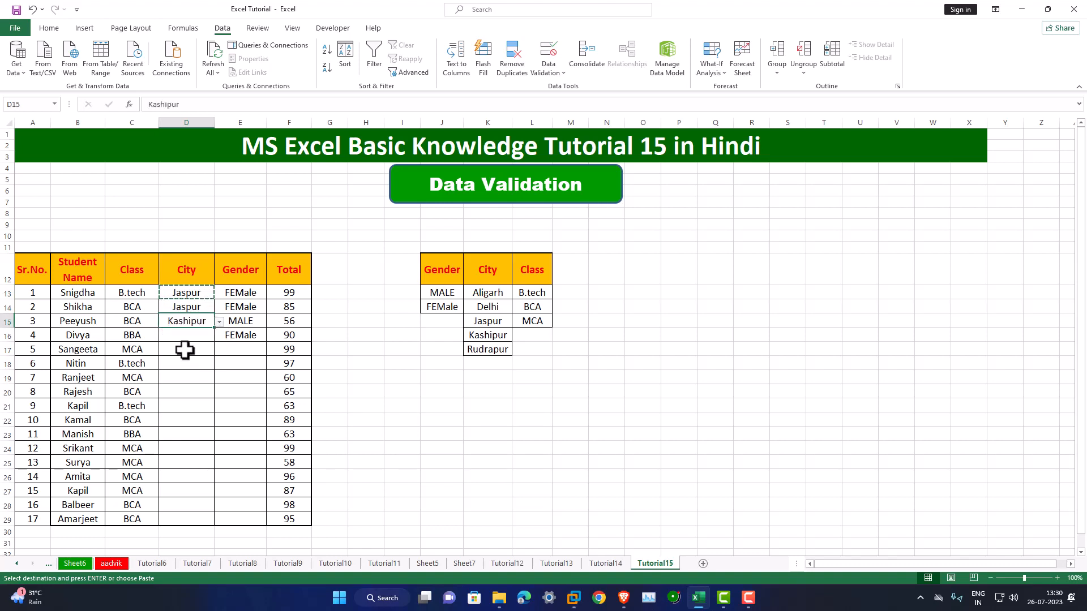
Clear all Total entries in F13:F29 of the student table.
{"action": "left_click", "coordinate": [290, 272]}
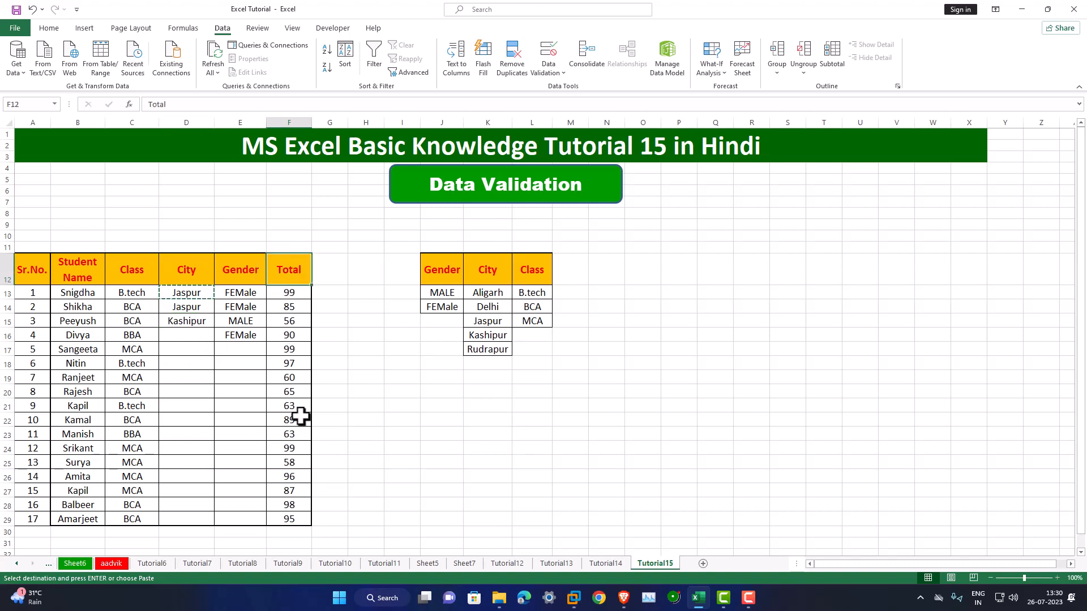
{"action": "left_click", "coordinate": [295, 294]}
{"action": "left_click_drag", "start_coordinate": [294, 293], "coordinate": [298, 513]}
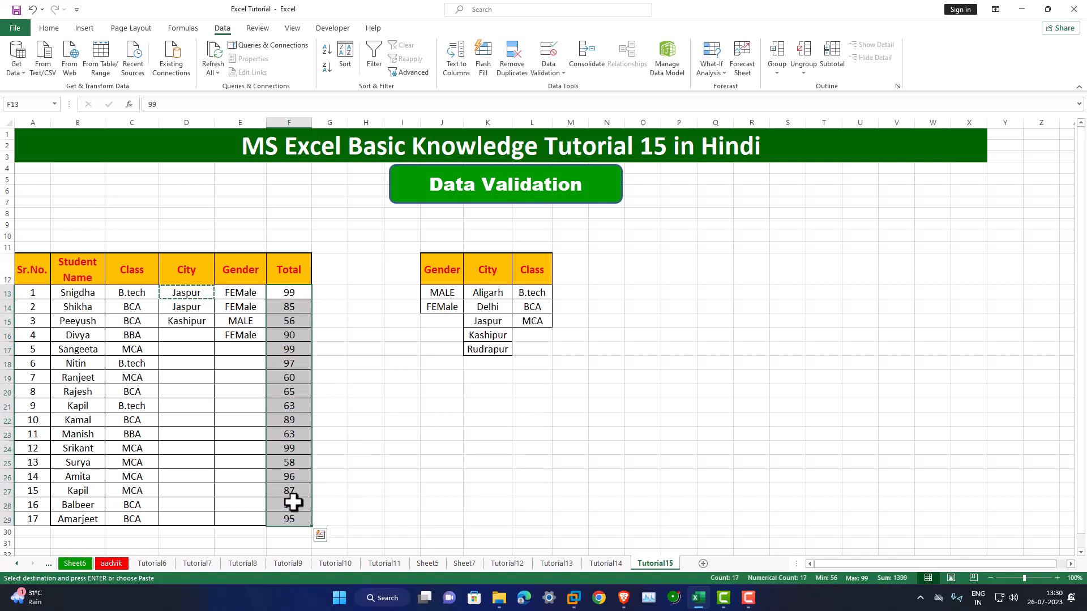
{"action": "left_click", "coordinate": [353, 393]}
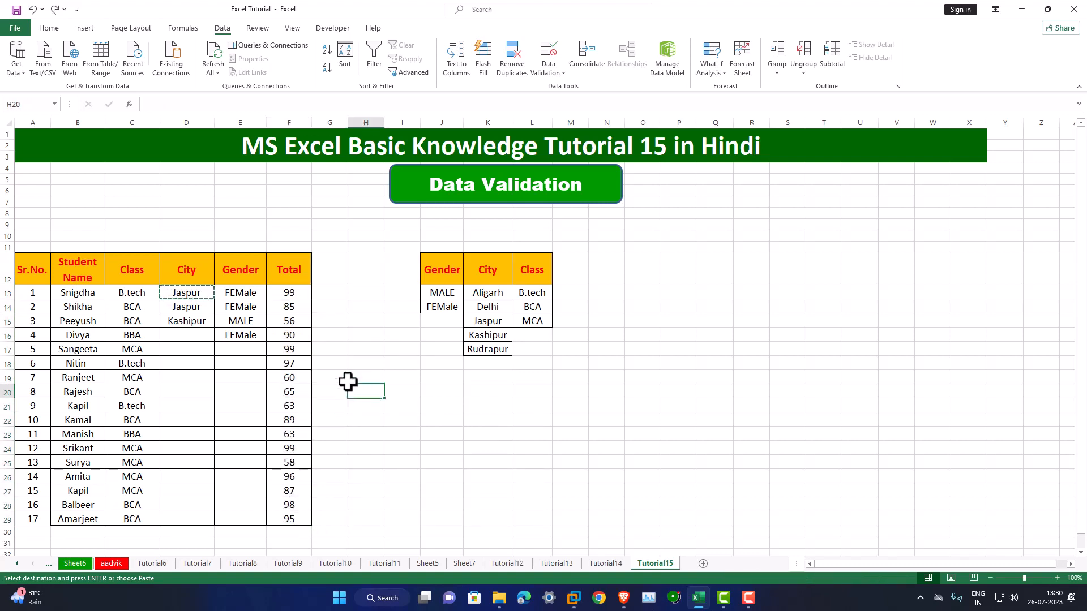
{"action": "left_click", "coordinate": [300, 295]}
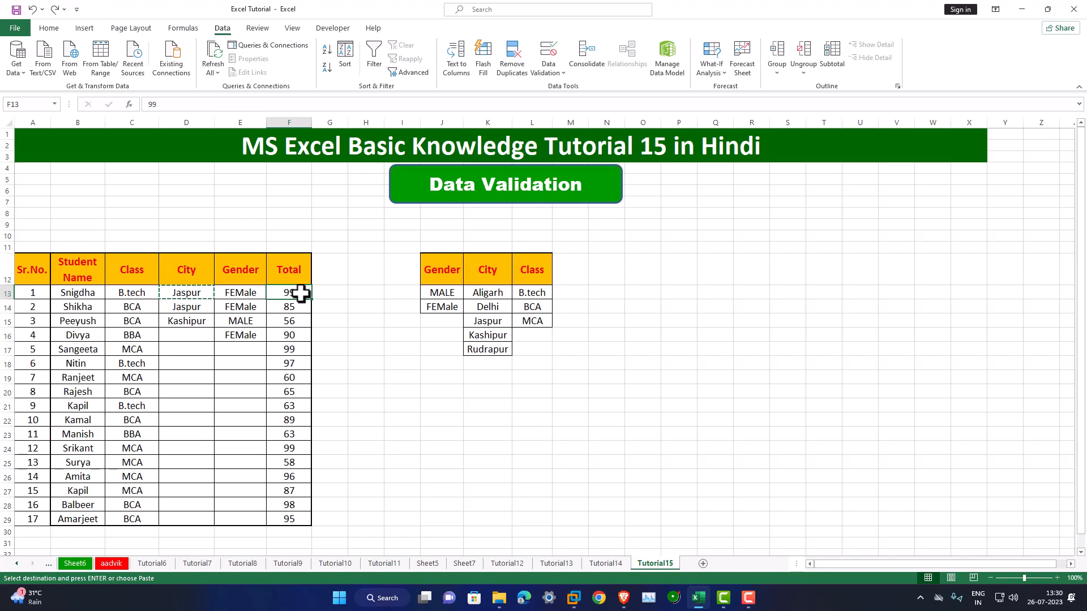
{"action": "left_click_drag", "start_coordinate": [300, 294], "coordinate": [293, 515]}
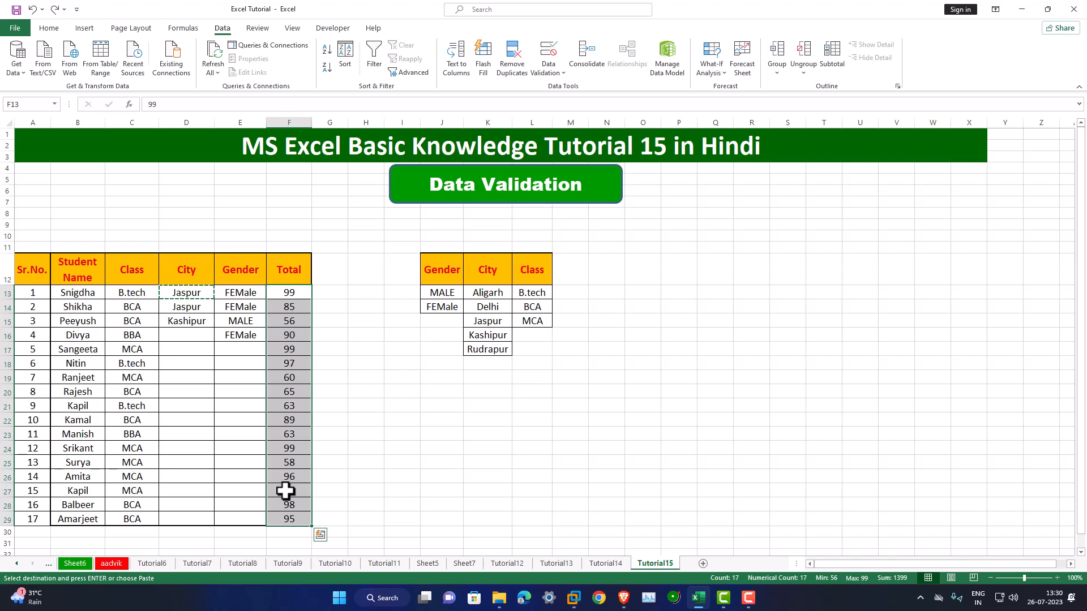
{"action": "key", "text": "Delete"}
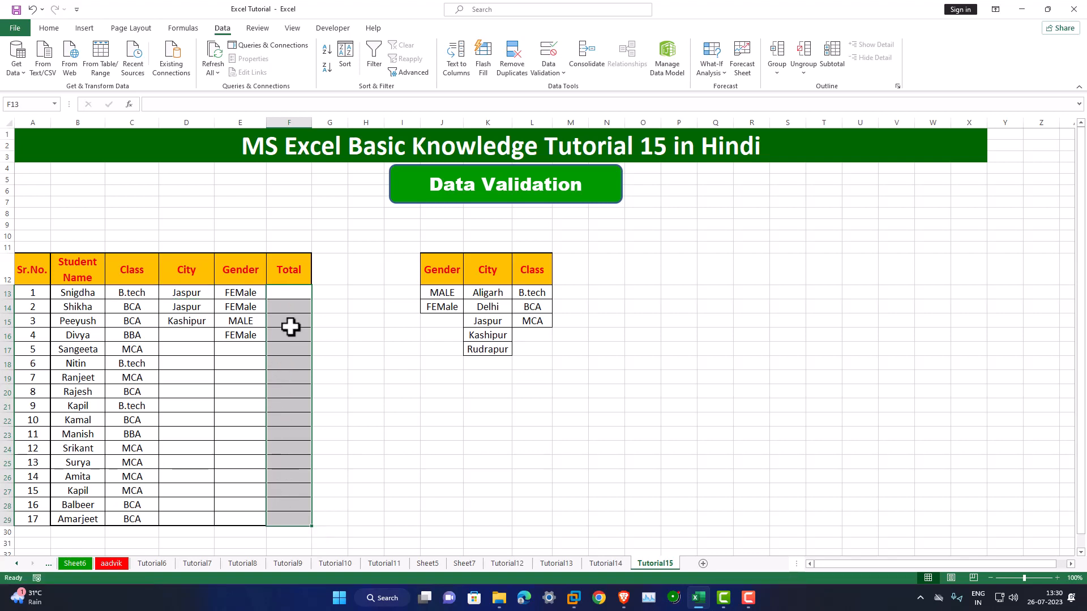
Start a data validation rule for Total cells F13:F29 that allows only whole numbers.
{"action": "right_click", "coordinate": [295, 300]}
{"action": "left_click_drag", "start_coordinate": [295, 294], "coordinate": [299, 521]}
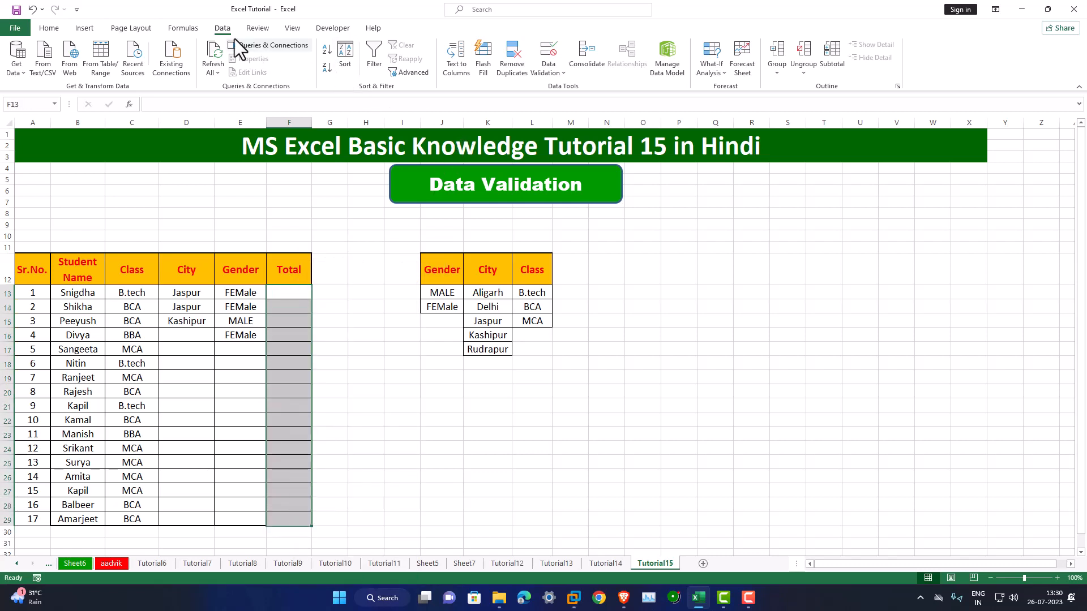
{"action": "left_click", "coordinate": [548, 73]}
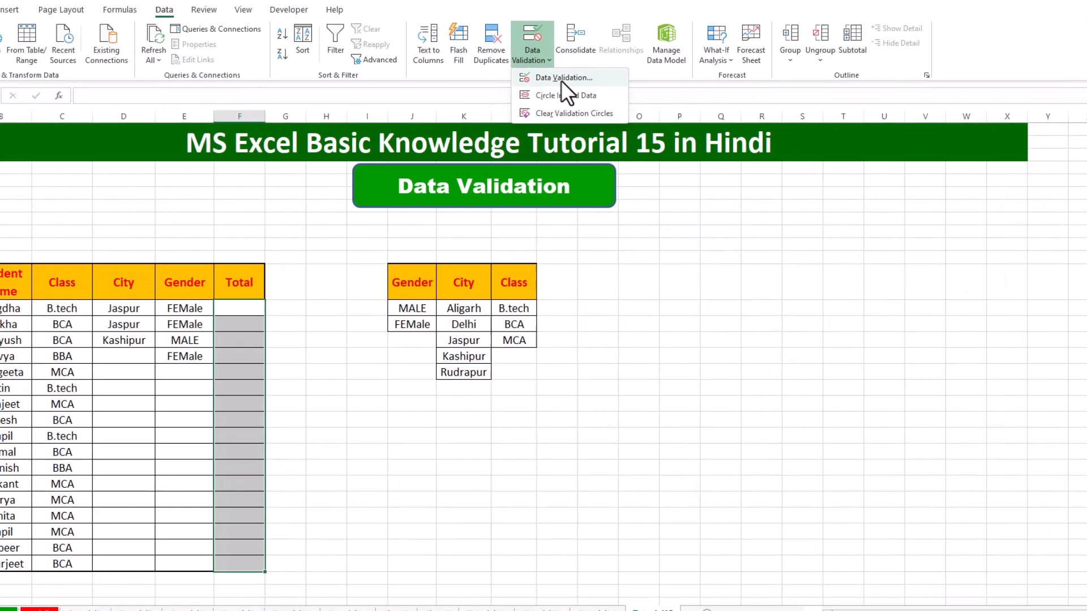
{"action": "left_click", "coordinate": [574, 91]}
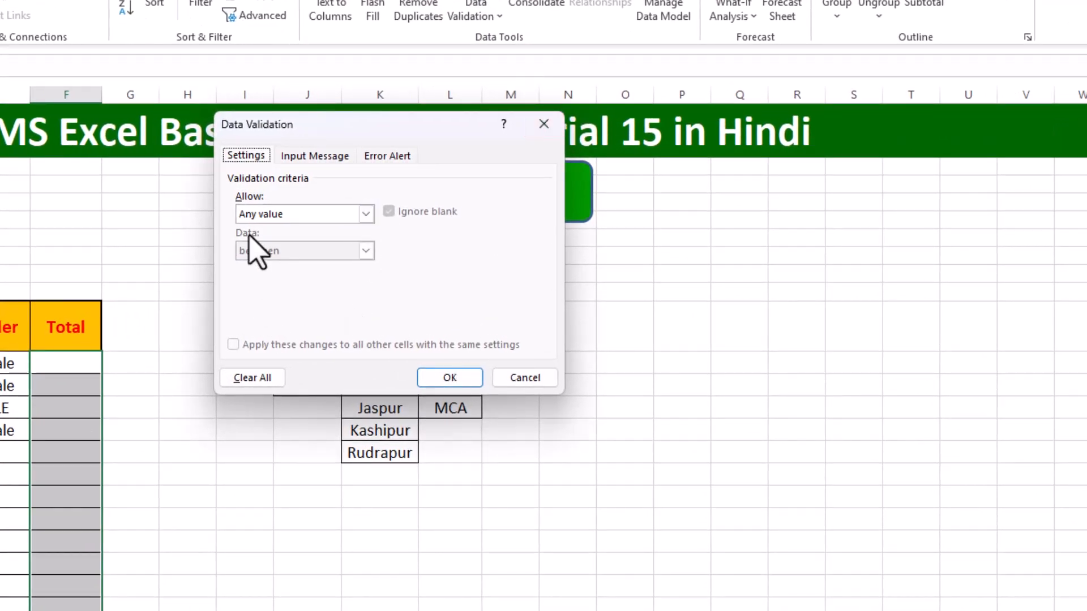
{"action": "left_click", "coordinate": [362, 216]}
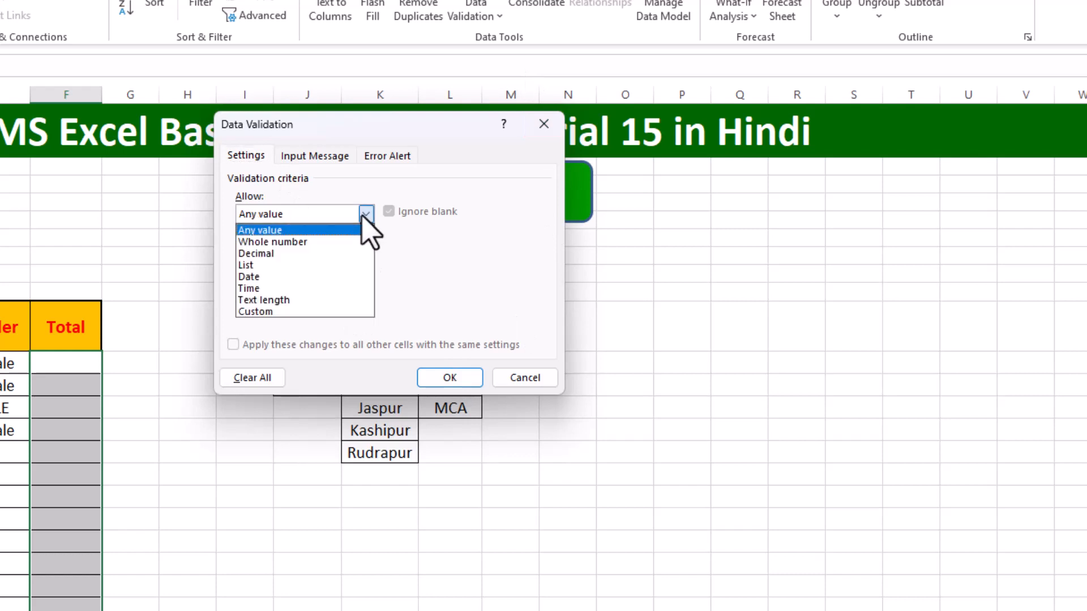
{"action": "left_click", "coordinate": [299, 243]}
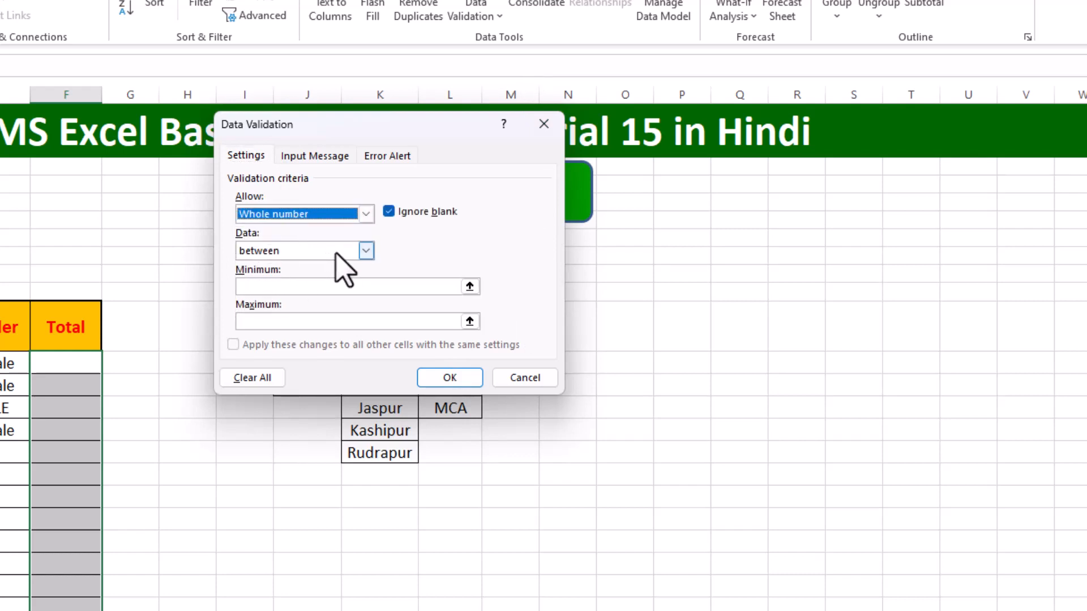
Set the whole-number rule to between a minimum of 33 and a maximum of 100.
{"action": "left_click", "coordinate": [365, 252]}
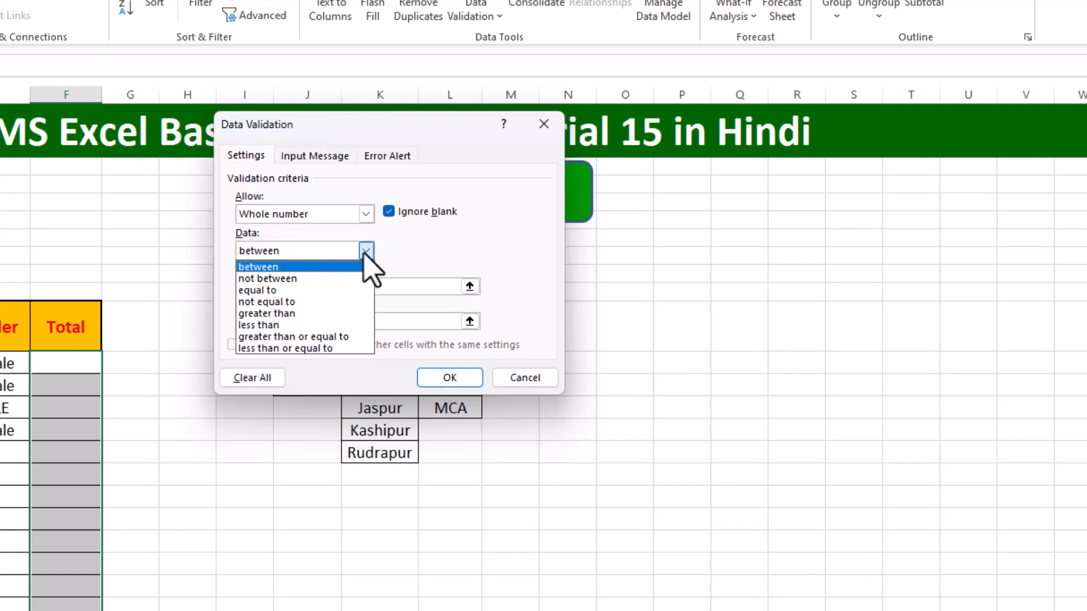
{"action": "left_click", "coordinate": [365, 253]}
{"action": "left_click", "coordinate": [437, 286]}
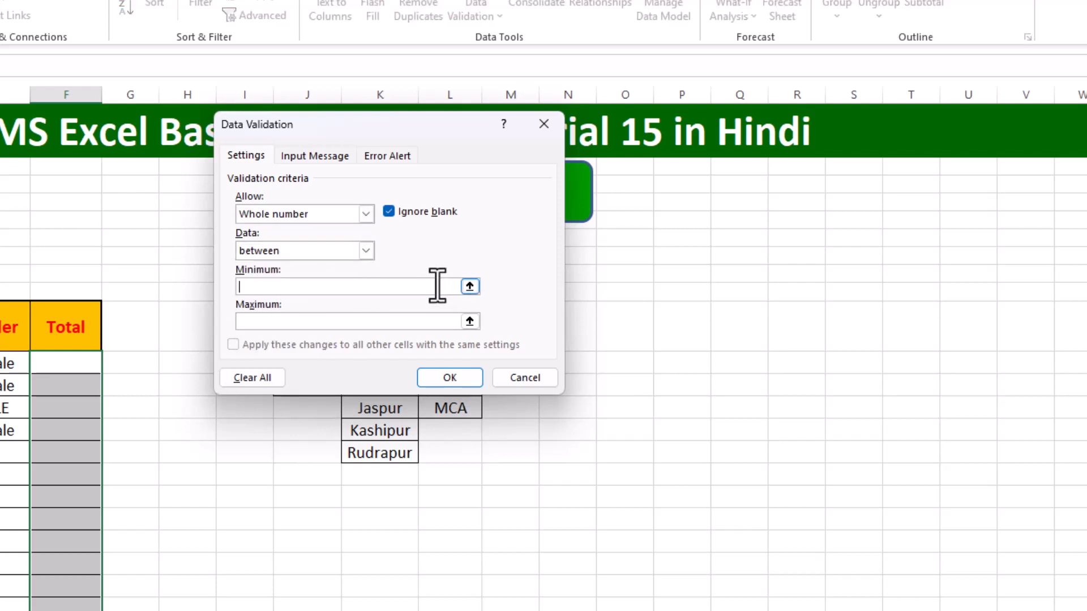
{"action": "type", "text": "33"}
{"action": "left_click", "coordinate": [354, 326]}
{"action": "left_click_drag", "start_coordinate": [391, 127], "coordinate": [782, 40]}
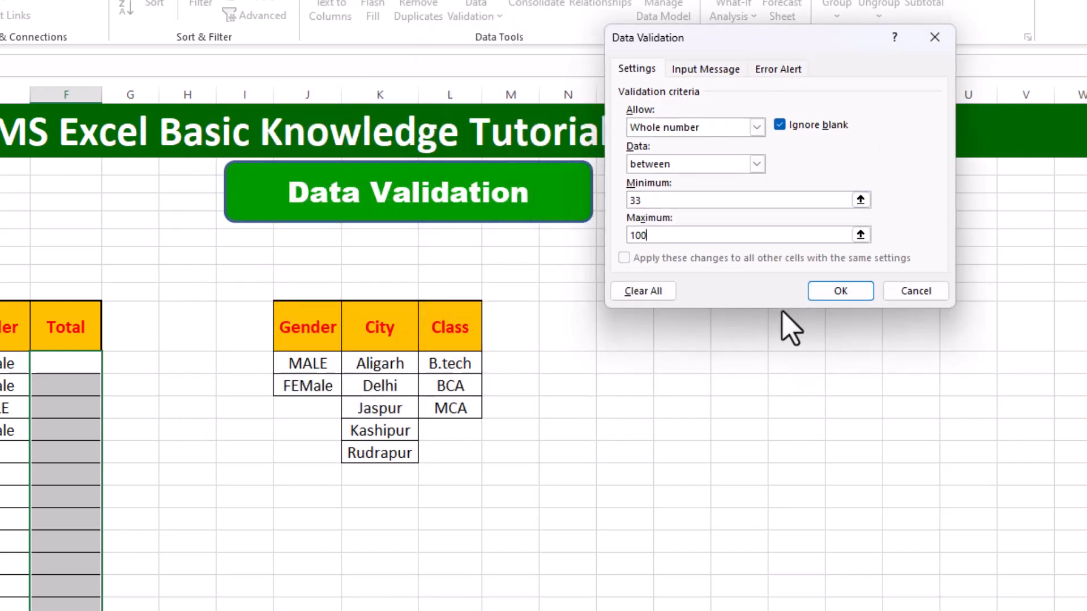
Add an input message to the Total rule with title "Total Marks" and text "Type Marks here".
{"action": "left_click", "coordinate": [706, 69]}
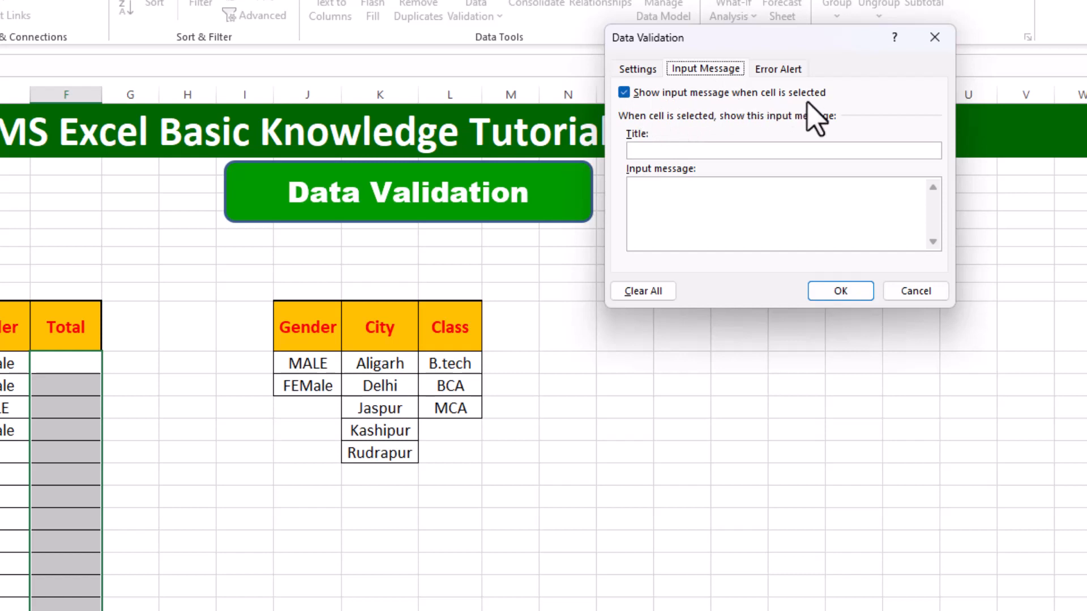
{"action": "left_click", "coordinate": [625, 94]}
{"action": "left_click", "coordinate": [625, 94]}
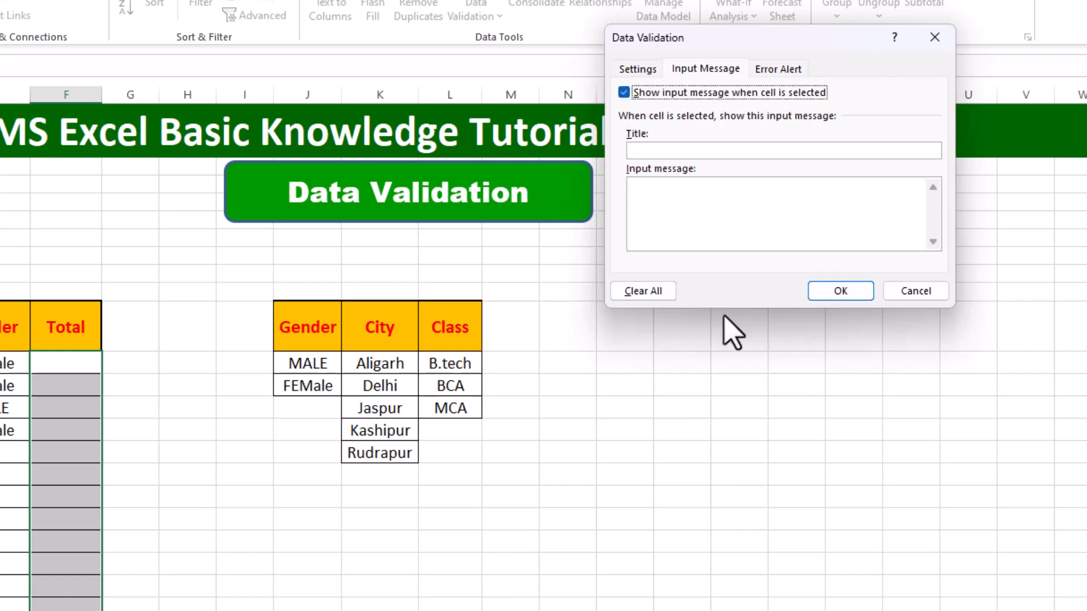
{"action": "left_click", "coordinate": [669, 150]}
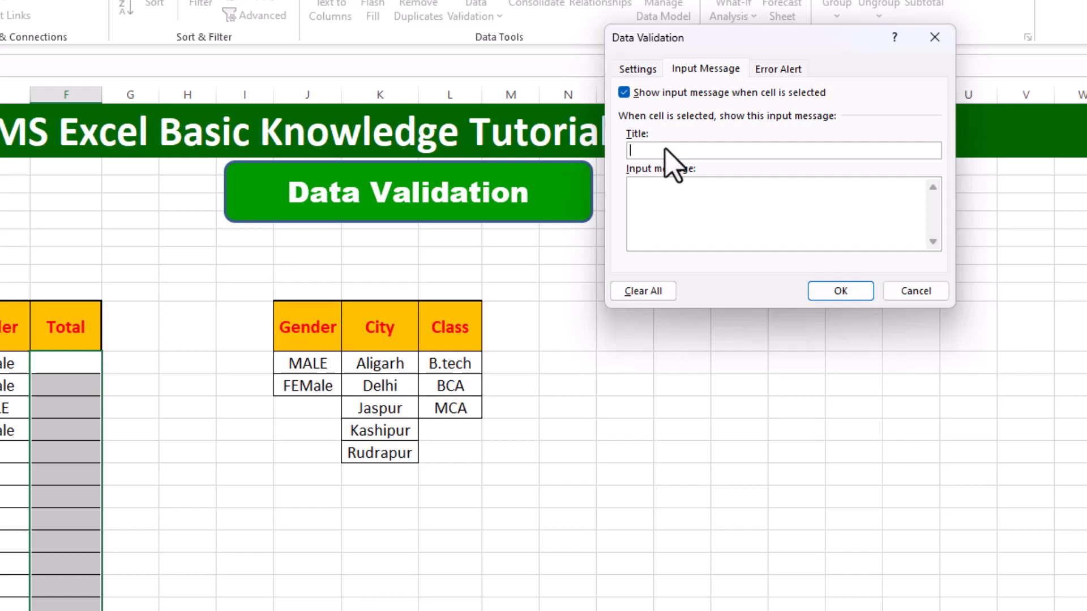
{"action": "type", "text": "Total Marks"}
{"action": "left_click", "coordinate": [658, 208]}
{"action": "type", "text": "Type Marks here"}
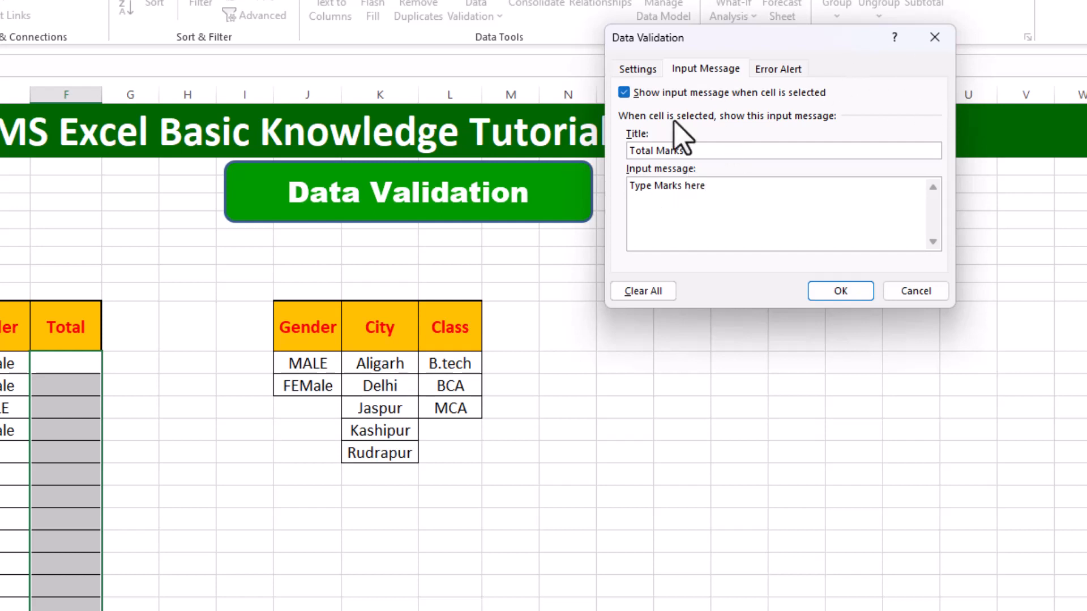
Give the Total rule a Stop-style error alert with the title "Wrong Marks".
{"action": "left_click", "coordinate": [779, 70]}
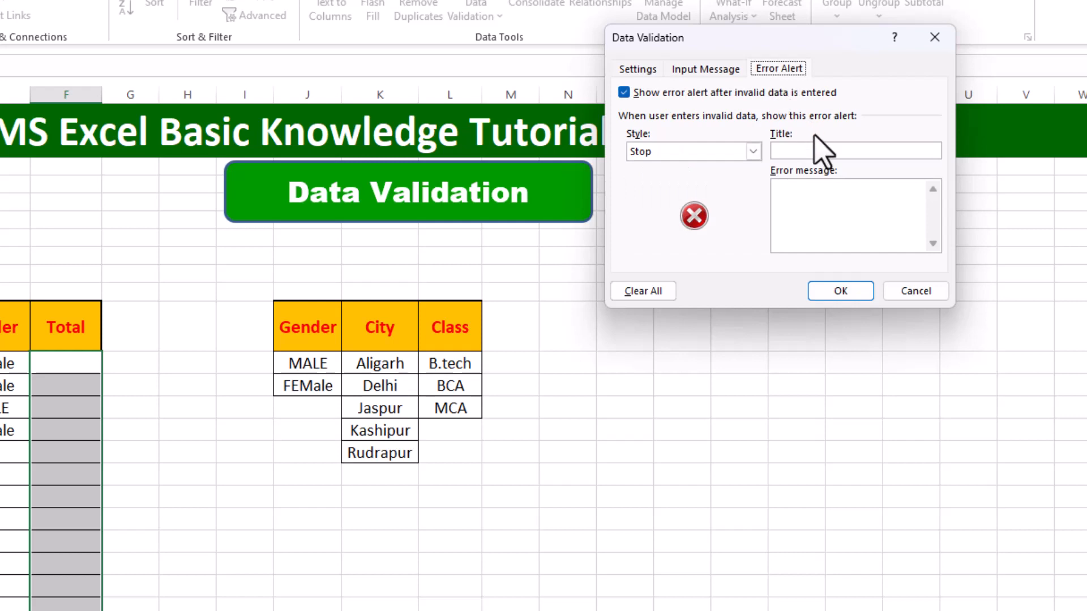
{"action": "left_click", "coordinate": [625, 93]}
{"action": "left_click", "coordinate": [625, 93]}
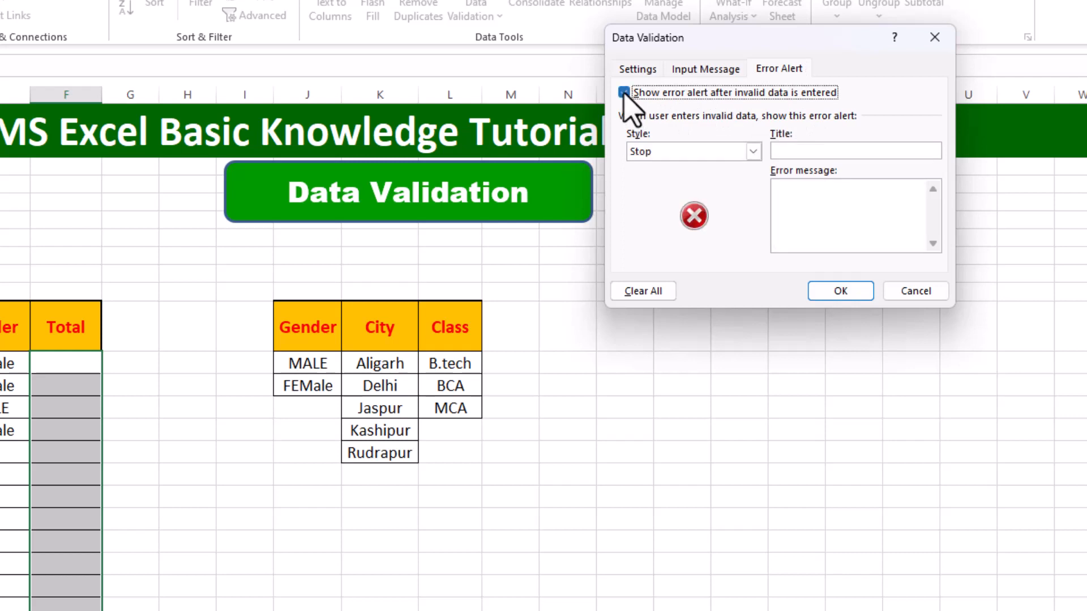
{"action": "left_click", "coordinate": [753, 150]}
{"action": "left_click", "coordinate": [752, 151]}
{"action": "left_click", "coordinate": [815, 151]}
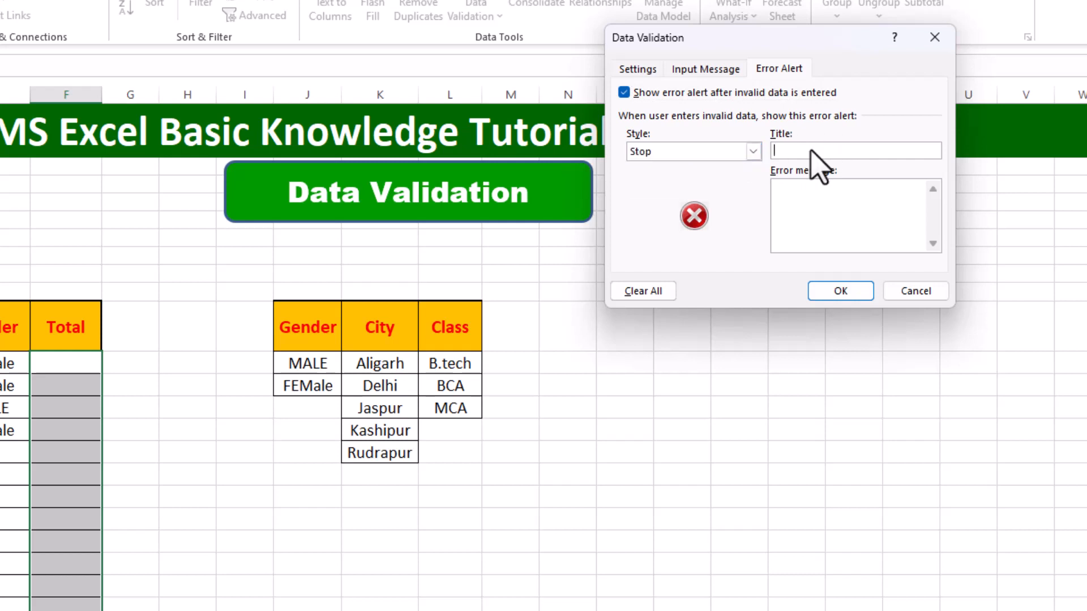
{"action": "type", "text": "Wrong Marks"}
Set the alert's error message to "Please type between 33 to 100" and apply the validation rule.
{"action": "left_click", "coordinate": [814, 197]}
{"action": "type", "text": "Please type betwee"}
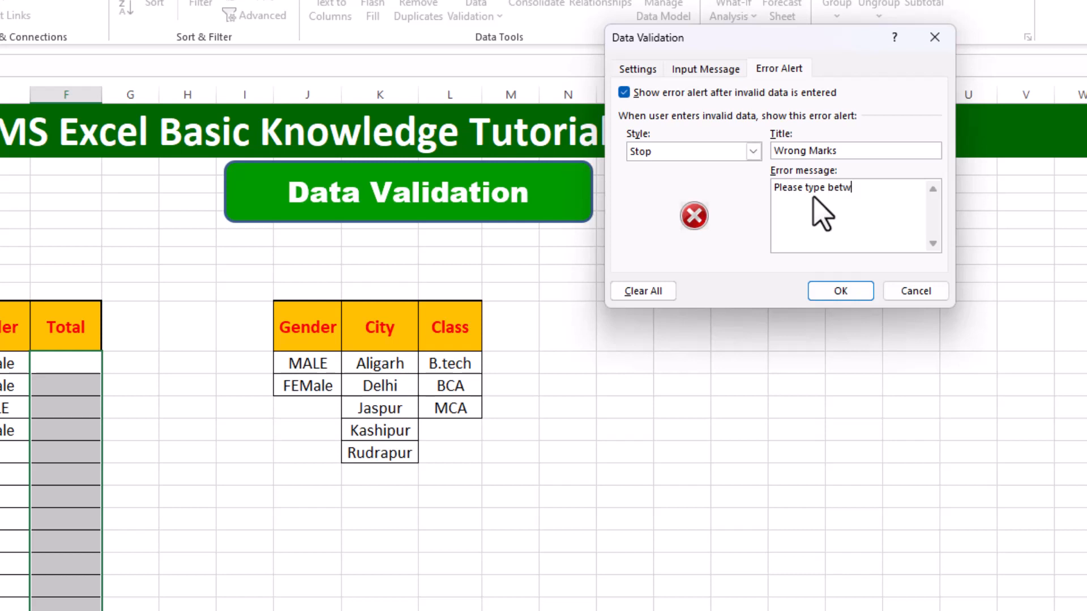
{"action": "type", "text": "n 33 to 1000"}
{"action": "left_click", "coordinate": [849, 294]}
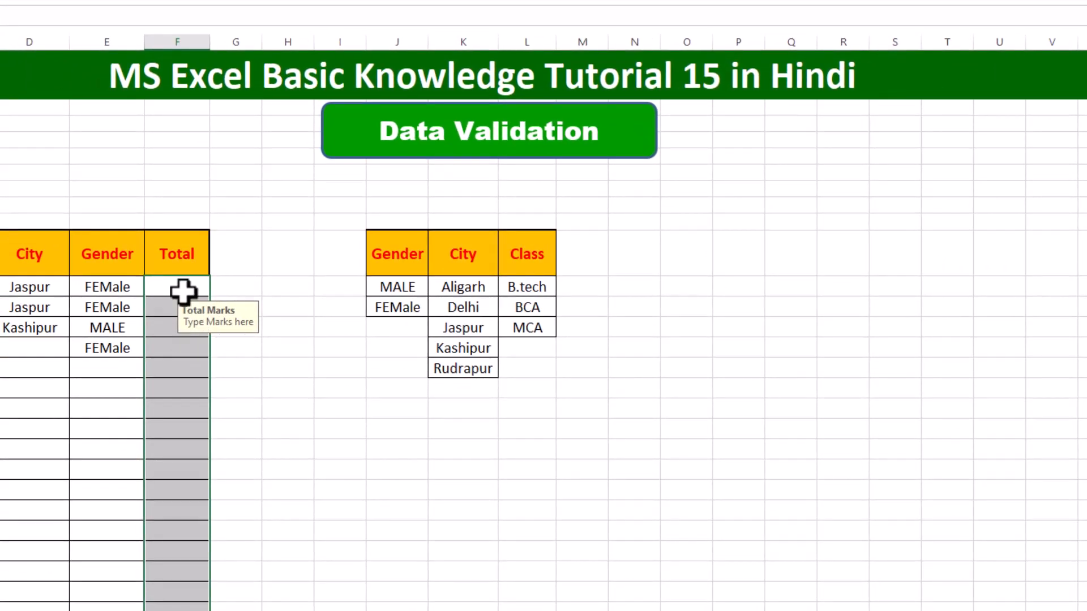
Select Total cell F13 to check the input message attached to it.
{"action": "left_click", "coordinate": [184, 290]}
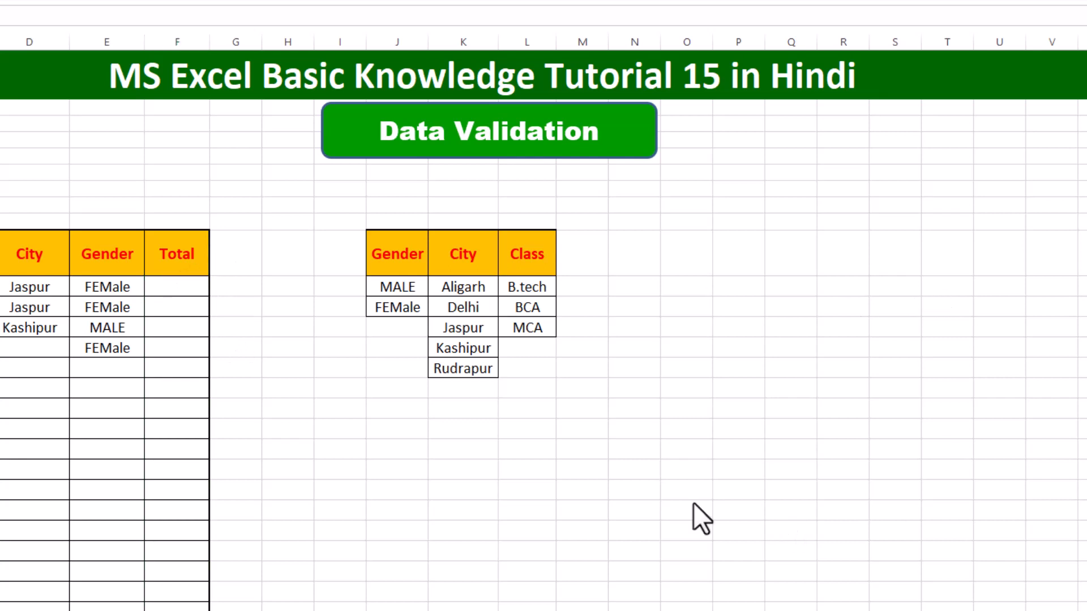
{"action": "left_click", "coordinate": [186, 286]}
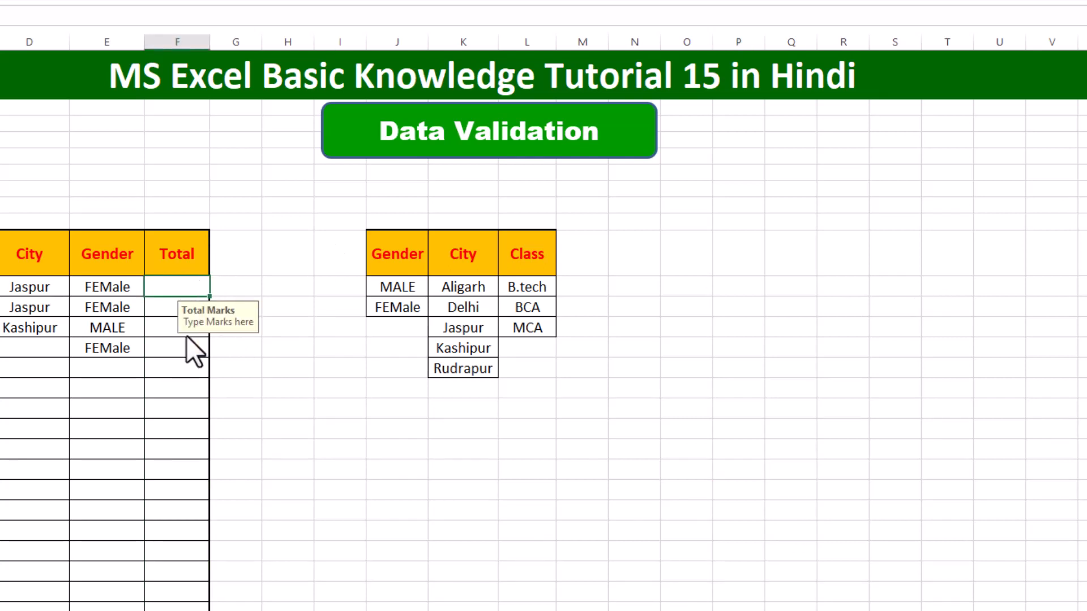
{"action": "left_click", "coordinate": [156, 326]}
Enter 100 in Total cell F13 and test the rule by trying 22 in F14.
{"action": "left_click", "coordinate": [177, 291]}
{"action": "key", "text": "Down"}
{"action": "type", "text": "22"}
{"action": "key", "text": "Return"}
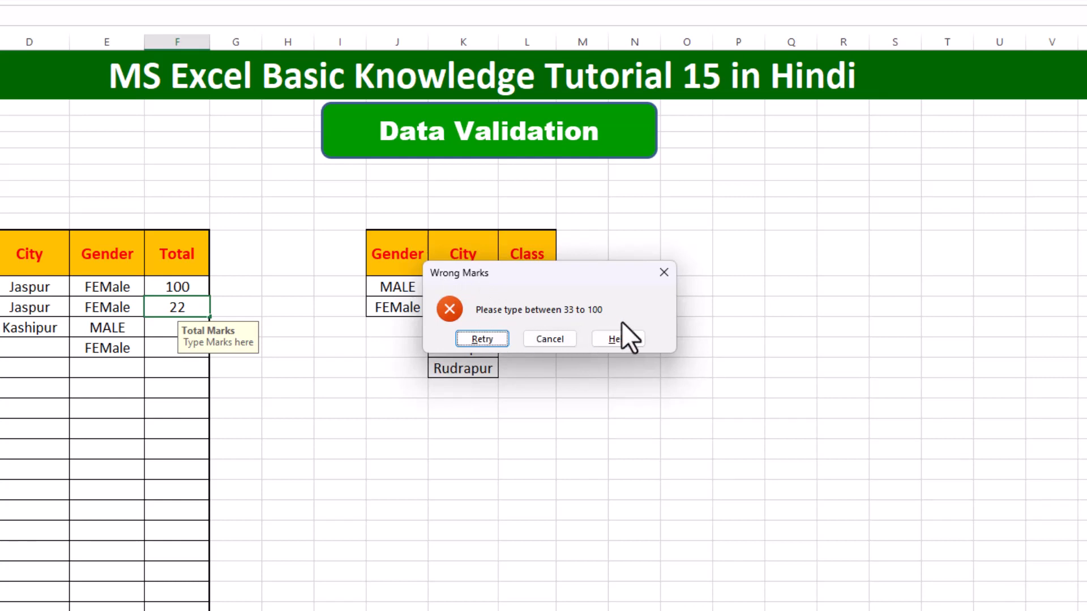
{"action": "left_click", "coordinate": [482, 339]}
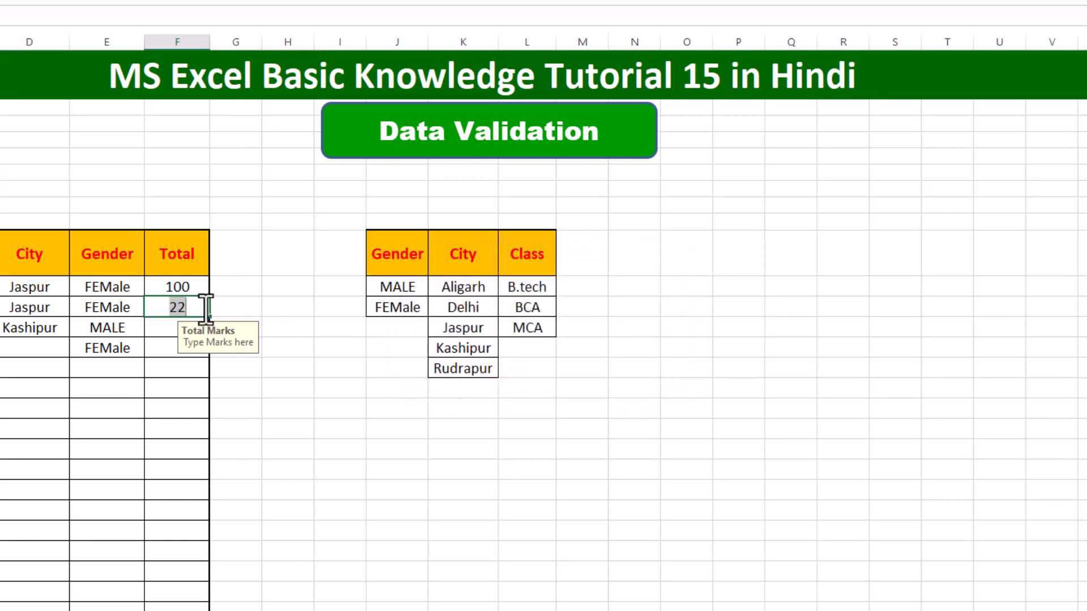
Enter the Totals 33, 100, 99, 34 and 53 in cells F14 through F18.
{"action": "type", "text": "33"}
{"action": "key", "text": "Return"}
{"action": "type", "text": "100"}
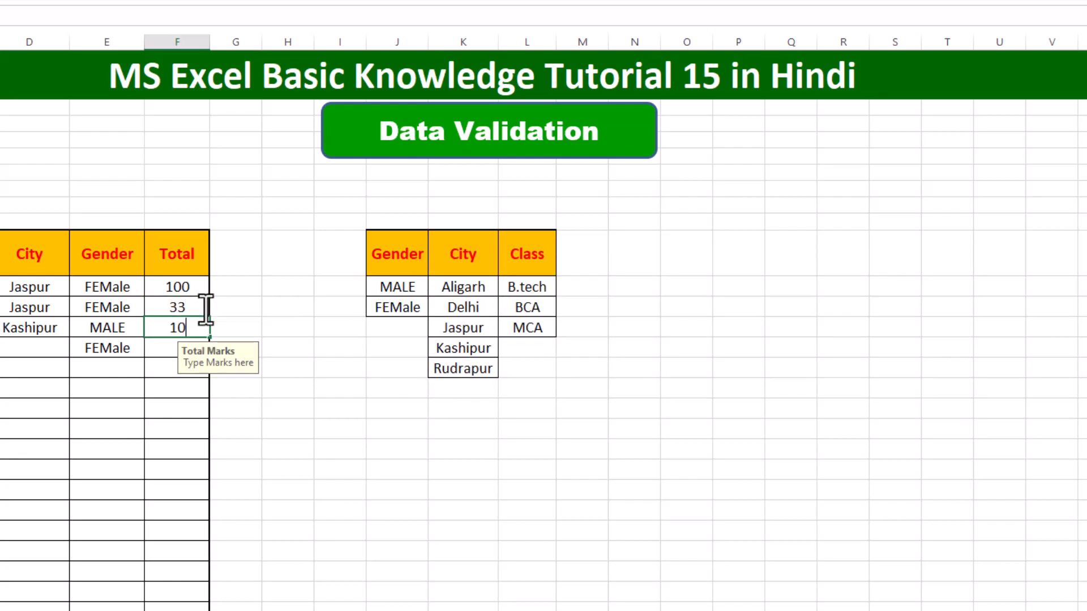
{"action": "key", "text": "Return"}
{"action": "type", "text": "99"}
{"action": "key", "text": "Return"}
{"action": "type", "text": "34"}
{"action": "key", "text": "Return"}
{"action": "type", "text": "53"}
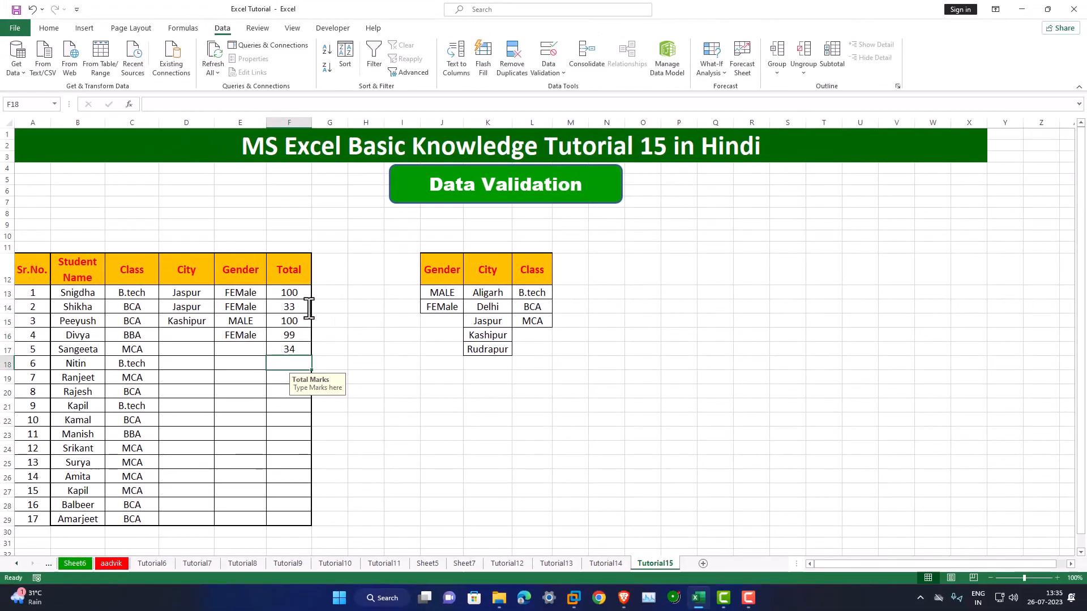
{"action": "key", "text": "Return"}
Enter the Totals 33, 48, 38 and 98 in cells F19 through F22.
{"action": "type", "text": "33"}
{"action": "key", "text": "Return"}
{"action": "type", "text": "48"}
{"action": "key", "text": "Return"}
{"action": "type", "text": "38"}
{"action": "key", "text": "Return"}
{"action": "type", "text": "98"}
{"action": "key", "text": "Return"}
Enter the Totals 88 in cell F23 and 66 in cell F24.
{"action": "type", "text": "5656"}
{"action": "key", "text": "Return"}
{"action": "key", "text": "Return"}
{"action": "type", "text": "88"}
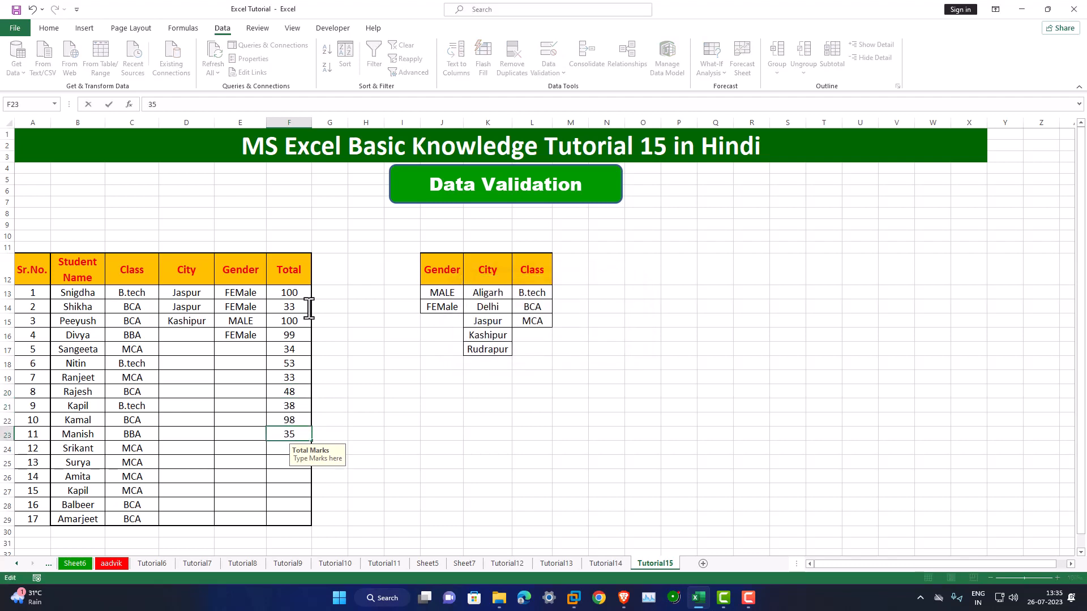
{"action": "key", "text": "Return"}
{"action": "type", "text": "77"}
{"action": "key", "text": "BackSpace"}
{"action": "key", "text": "BackSpace"}
{"action": "type", "text": "66"}
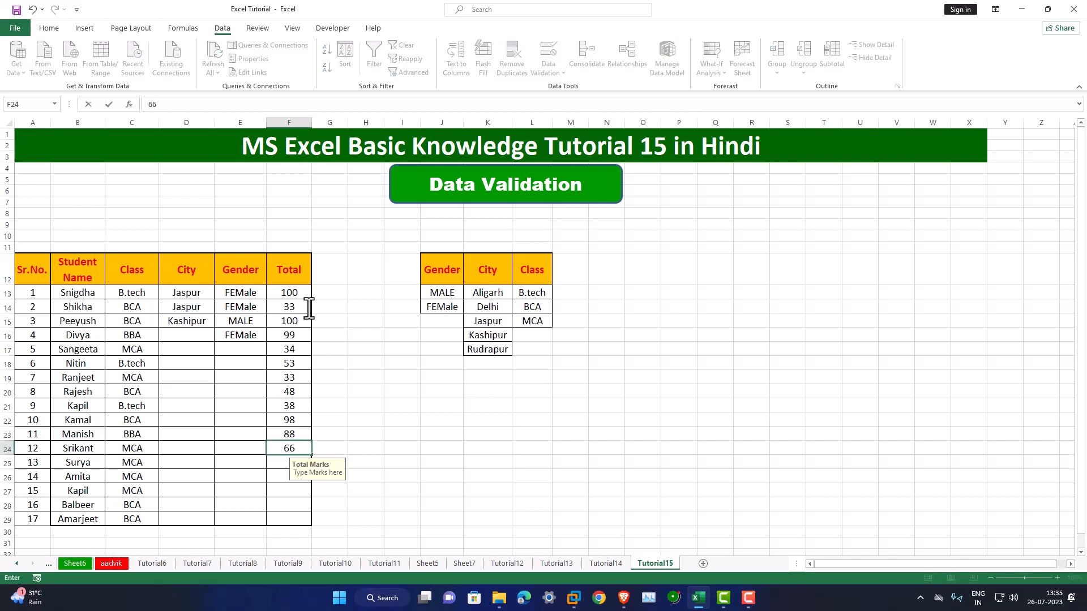
{"action": "key", "text": "Return"}
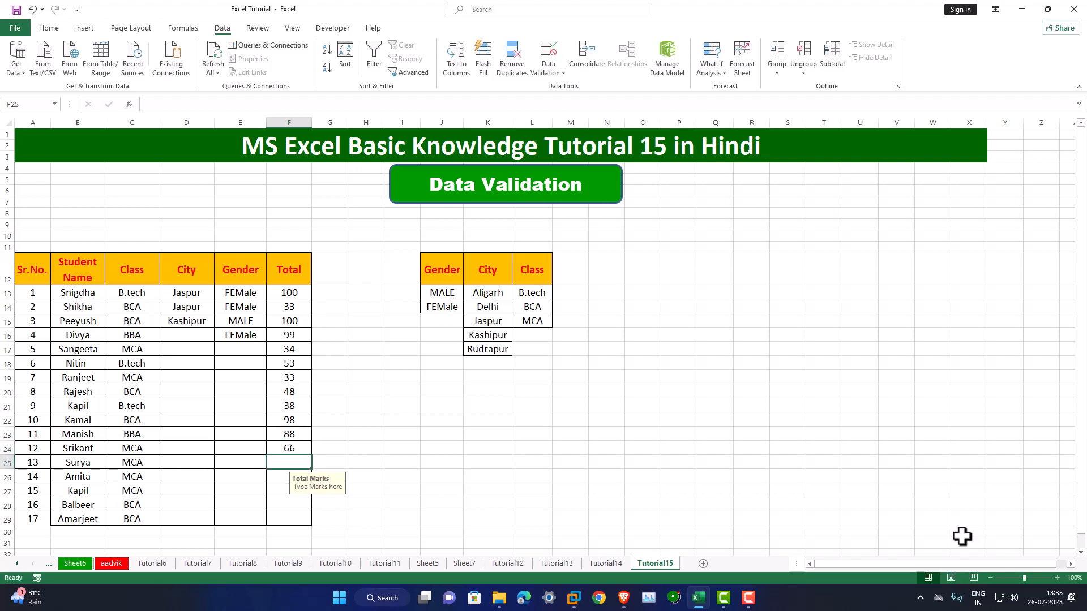